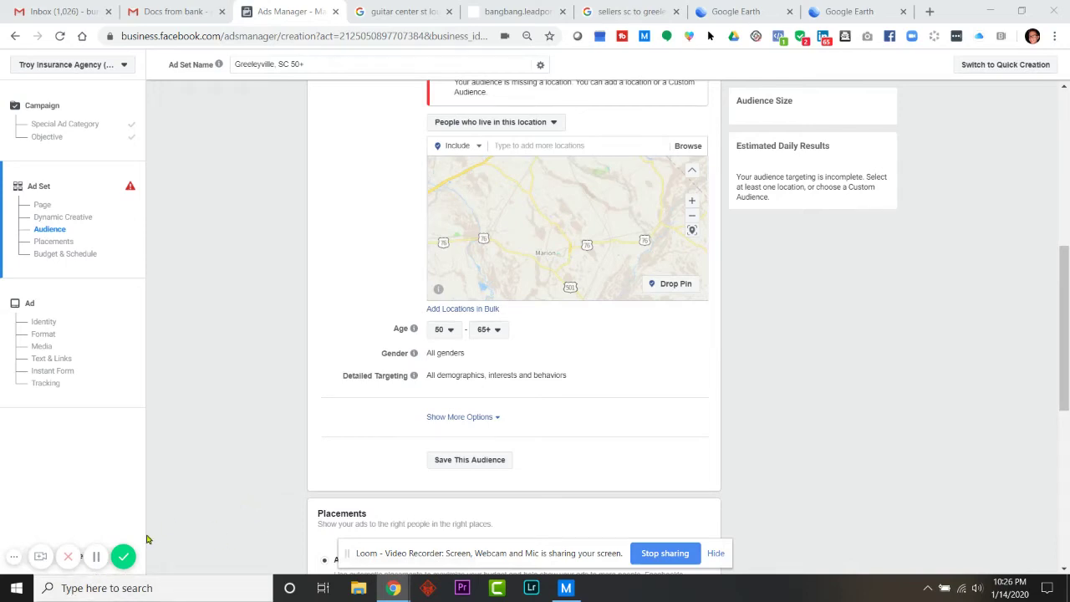
click(716, 555)
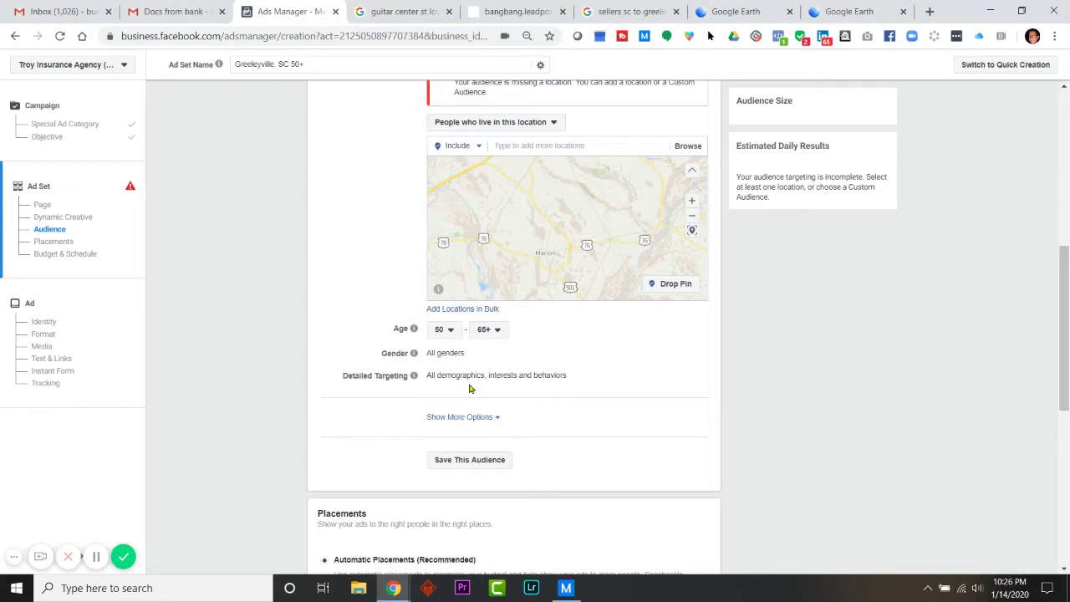
scroll(256, 334, down, 1)
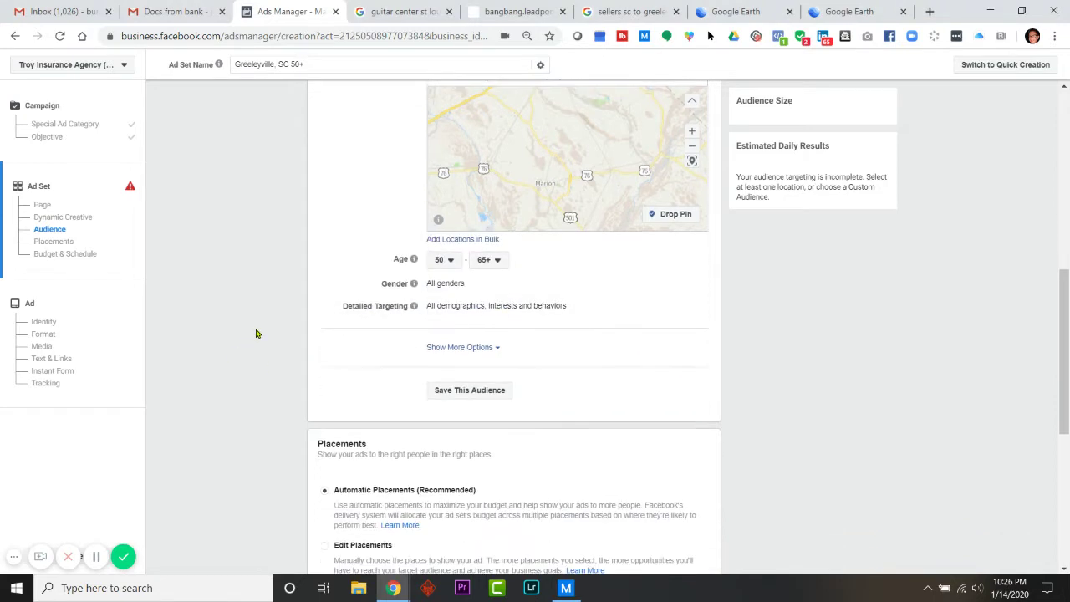
Start adding audience locations in bulk, with postal codes as the location type
scroll(257, 334, up, 1)
scroll(288, 305, up, 1)
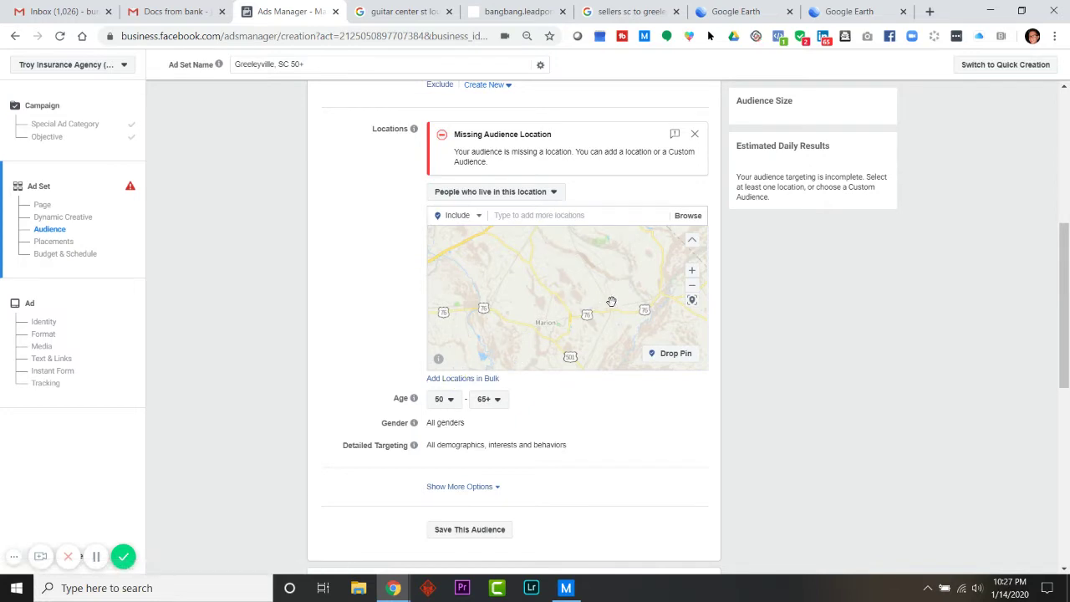
click(481, 379)
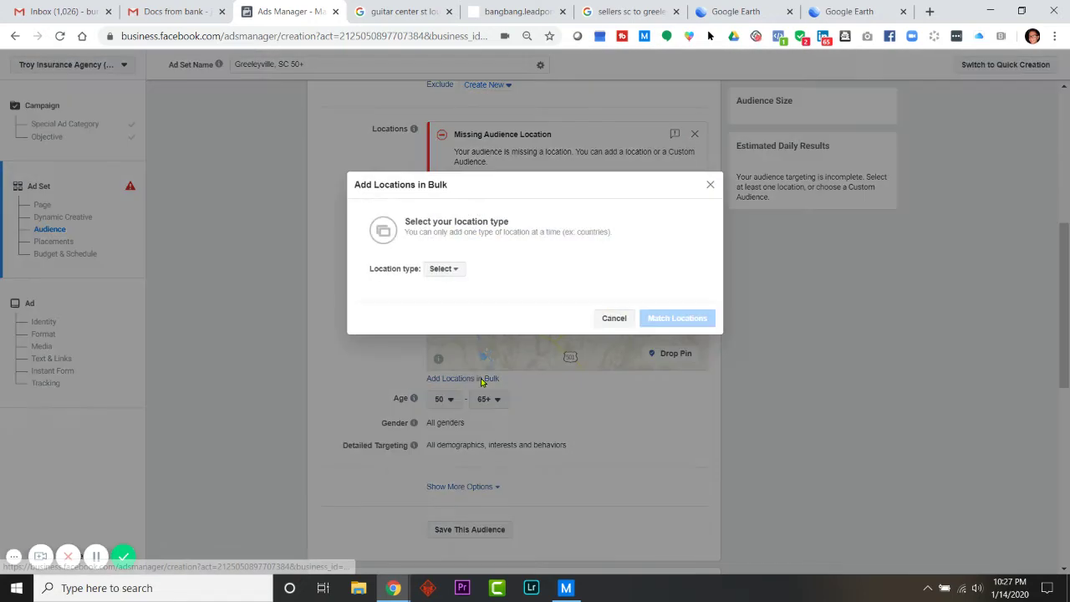
click(438, 270)
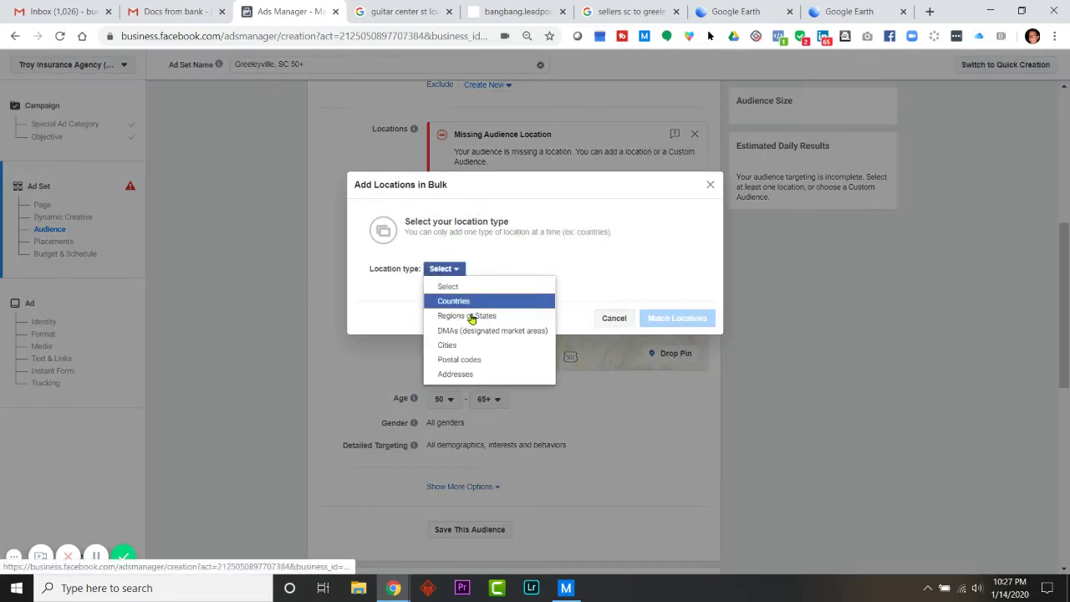
click(450, 362)
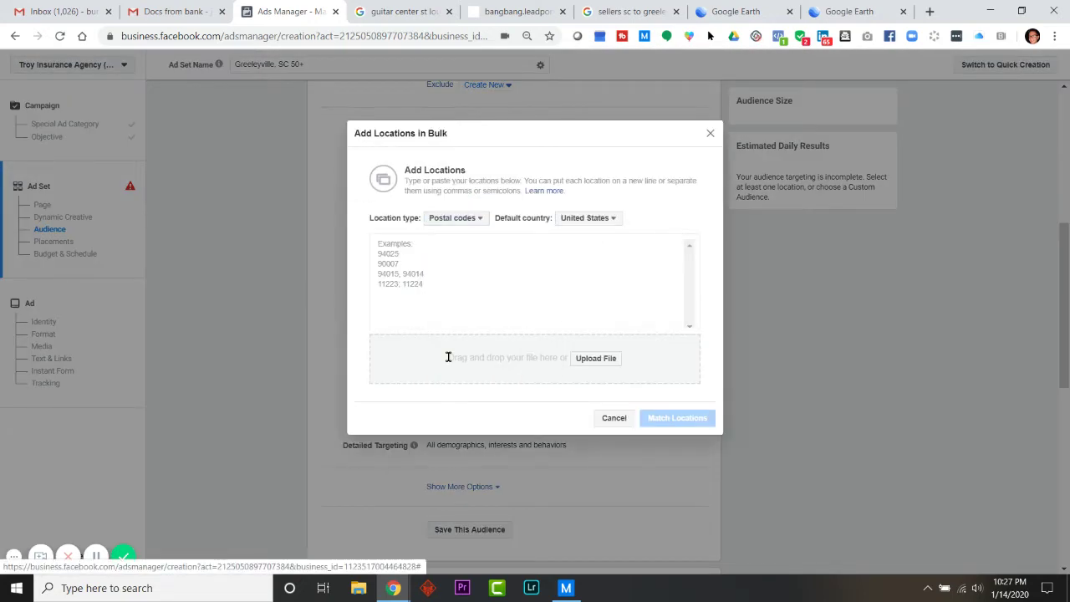
Paste postal codes 29571, 29574, 29592, 29546, 29440, 29519, 29554 and 29056 into the bulk list, match them and add all eight locations
click(388, 245)
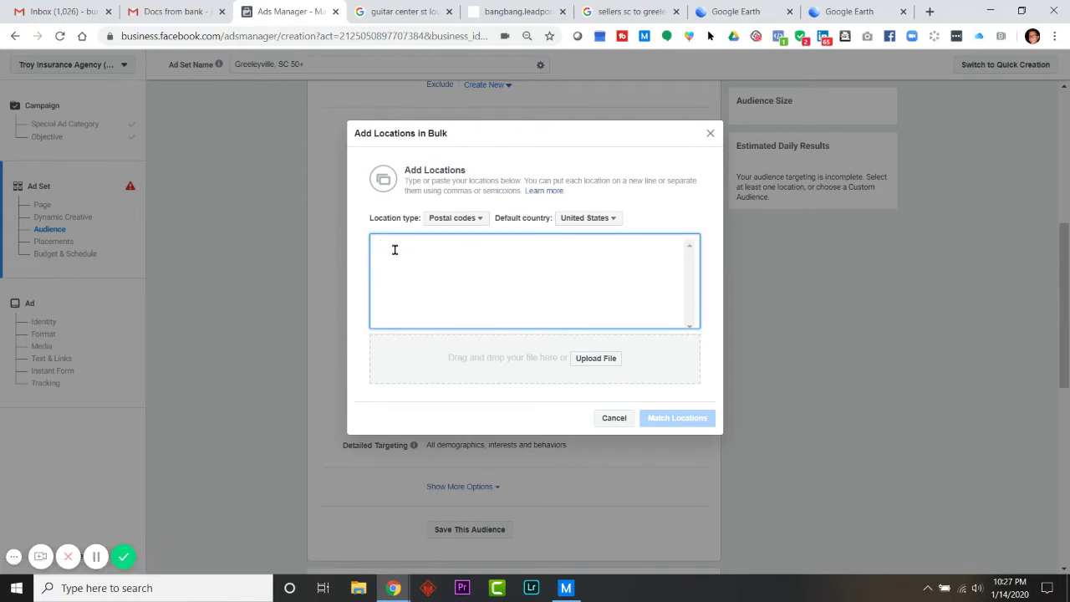
right_click(395, 251)
click(460, 356)
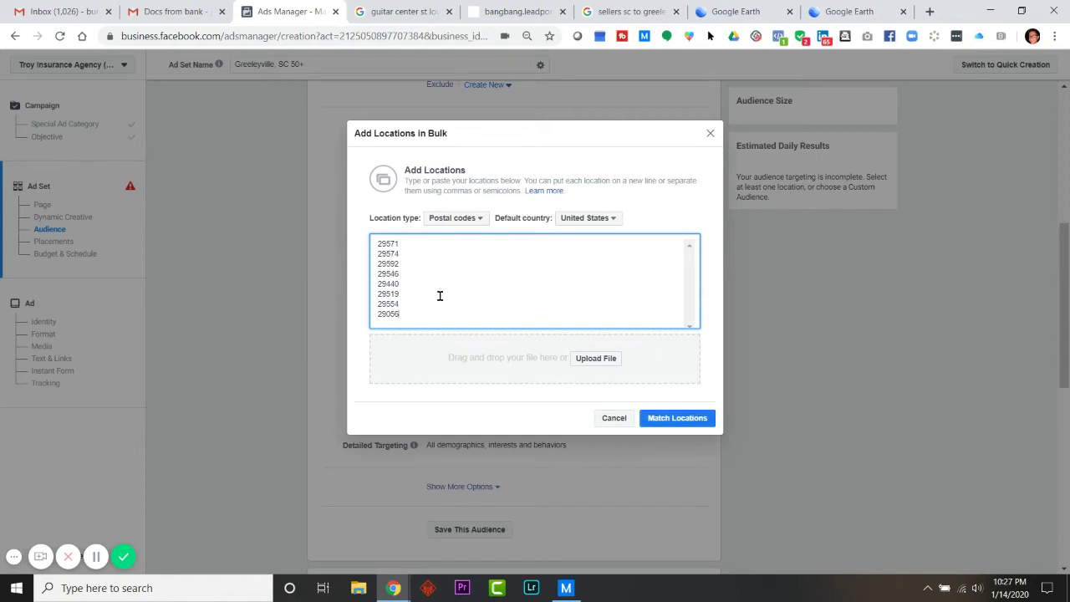
click(659, 423)
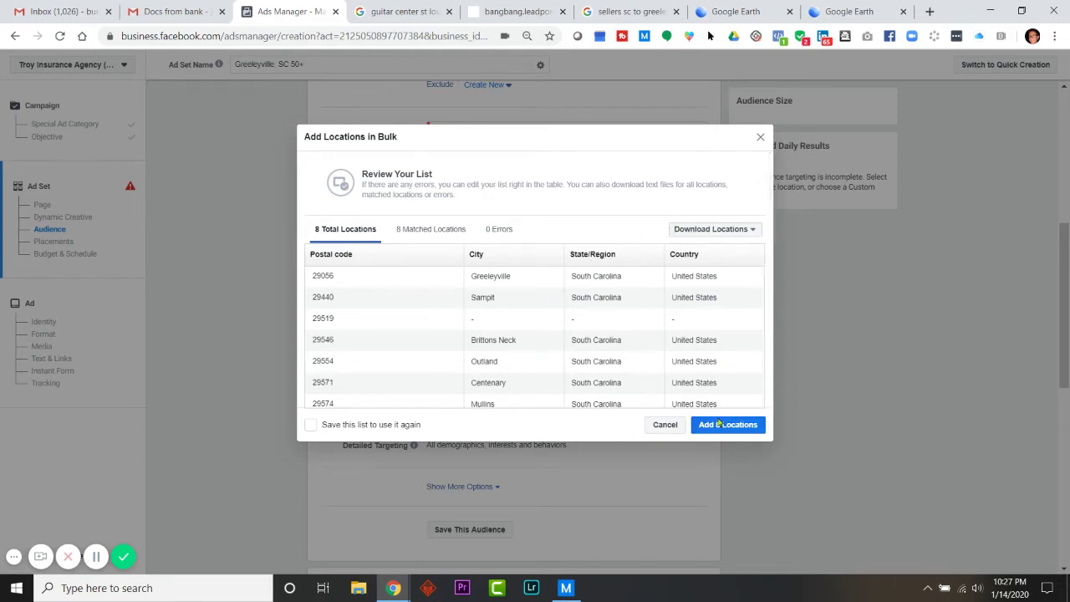
click(727, 428)
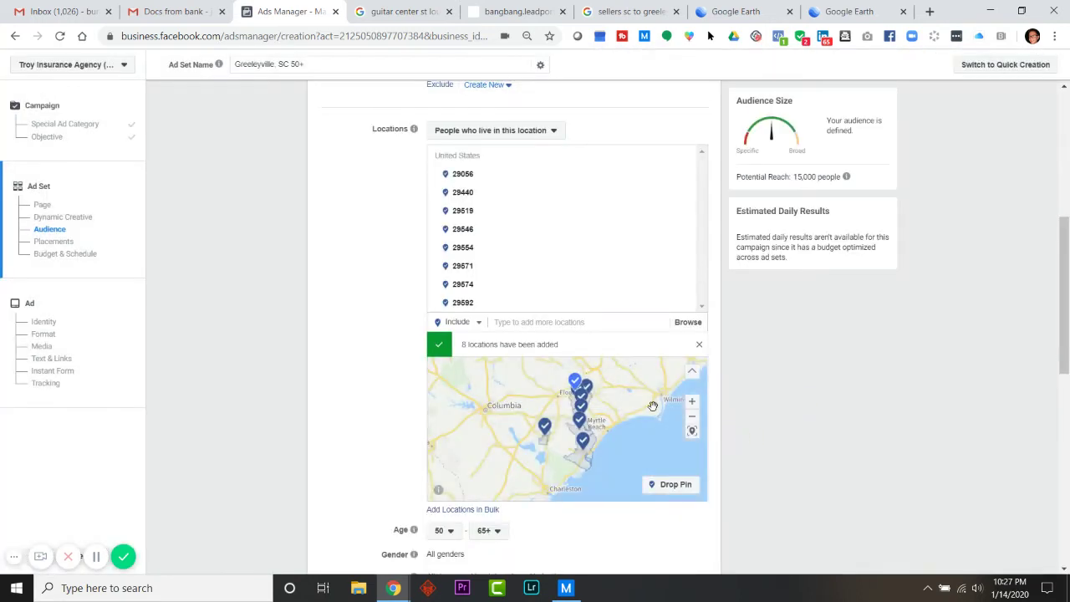
Inspect the added areas on the map and remove postal code 29056 from the audience locations
scroll(611, 418, up, 3)
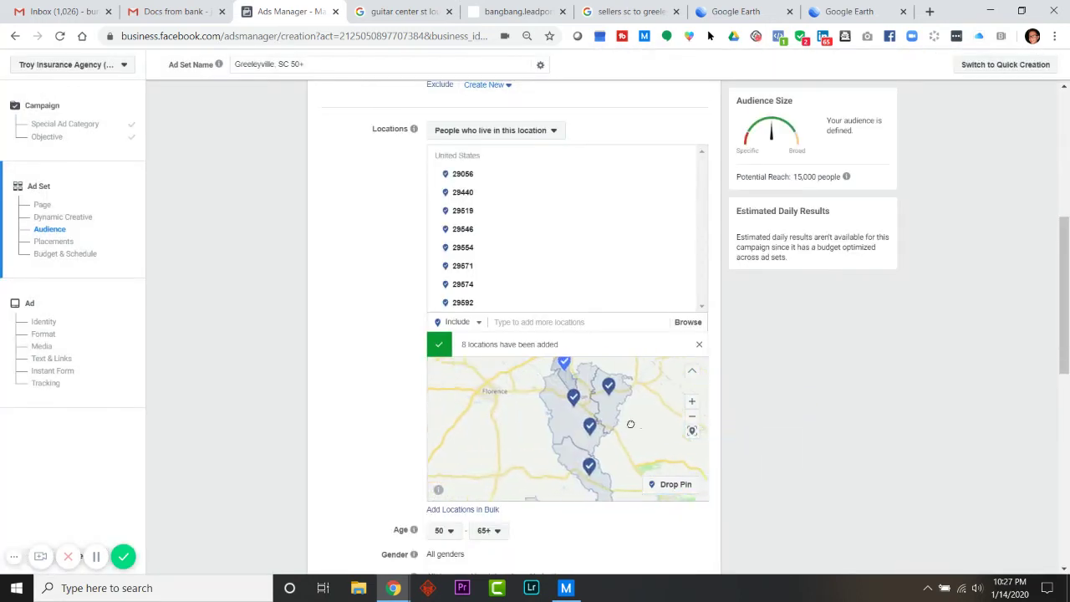
scroll(552, 397, down, 3)
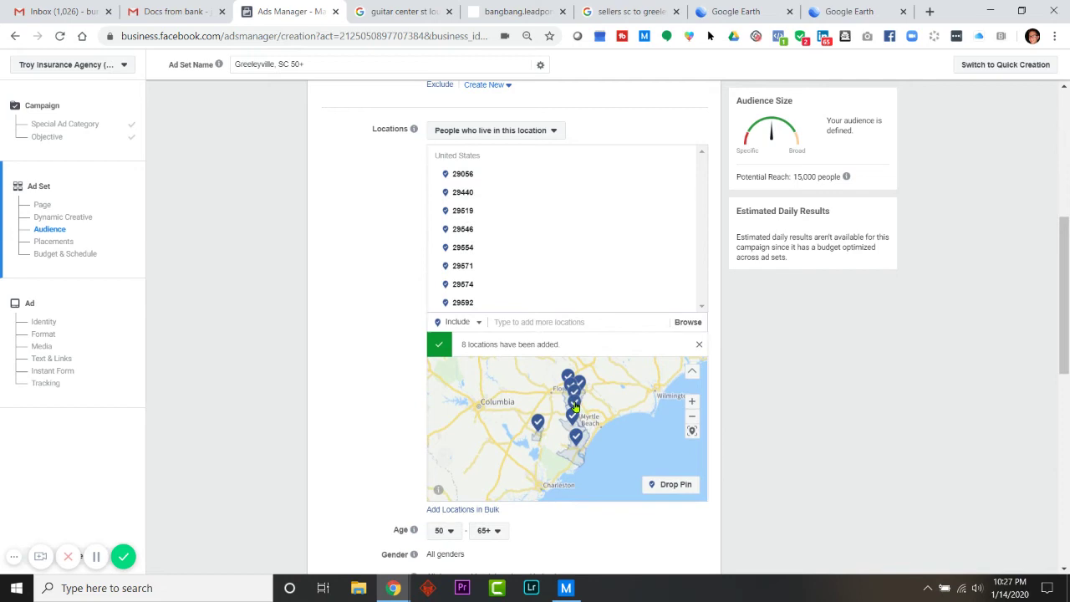
mouse_move(469, 209)
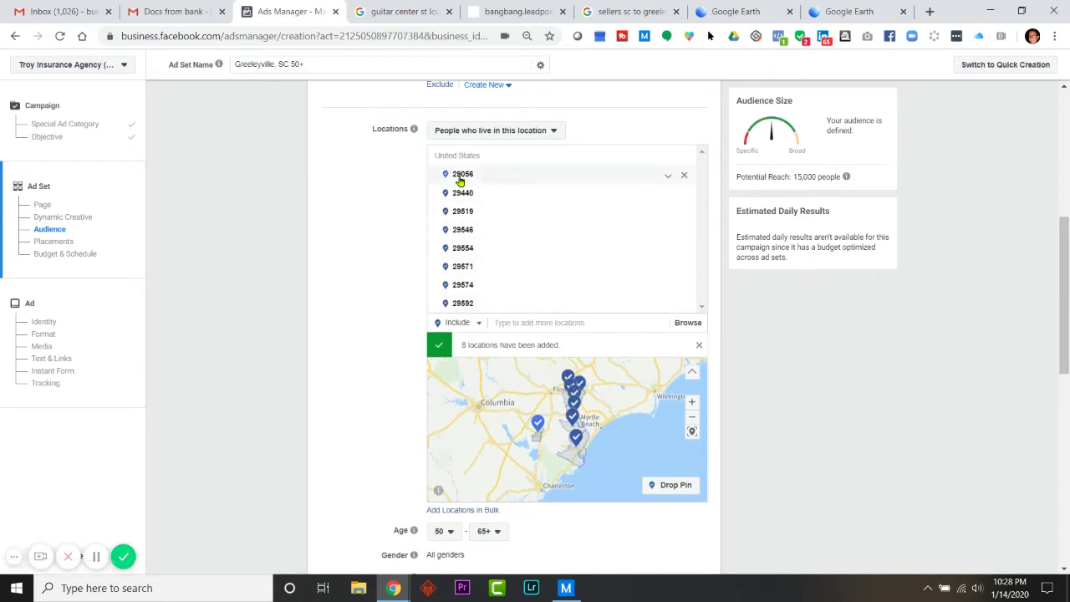
click(684, 177)
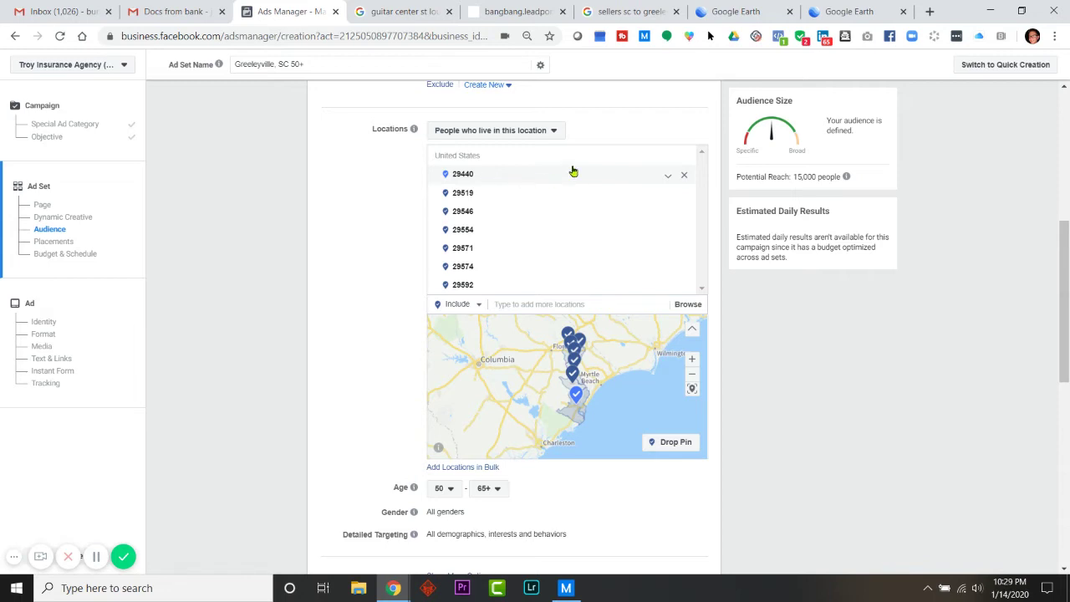
Switch to Google and search for postal code 29592 to identify its town
click(650, 12)
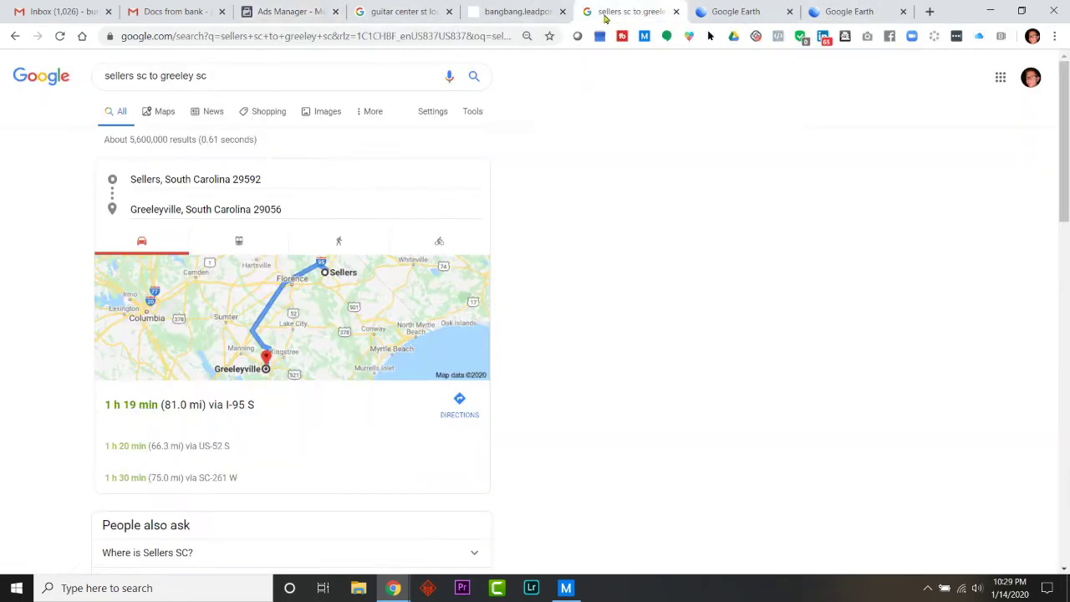
drag(231, 75, 39, 66)
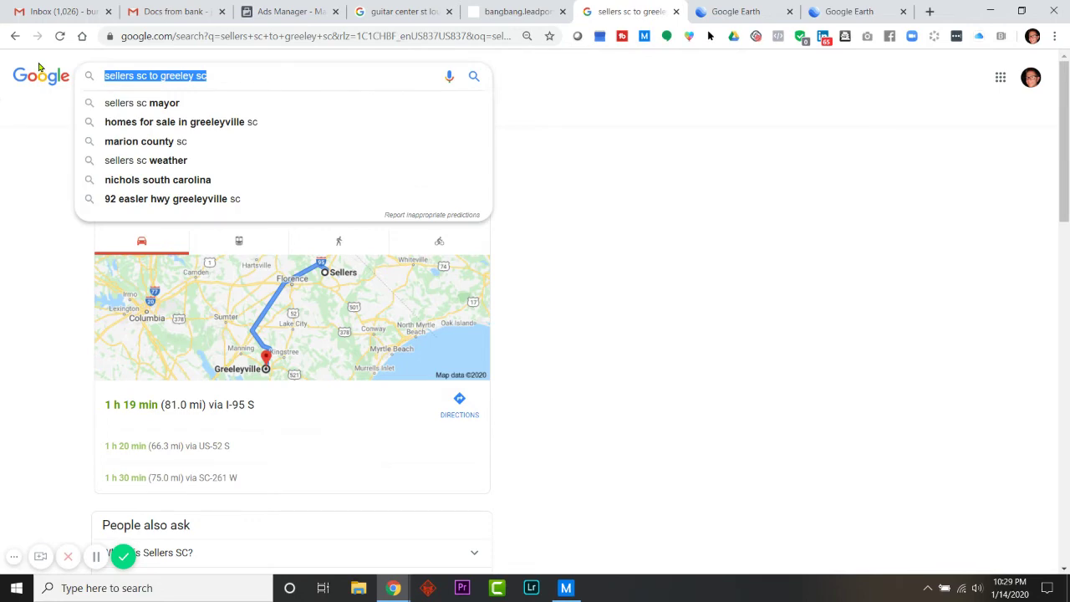
text(29592)
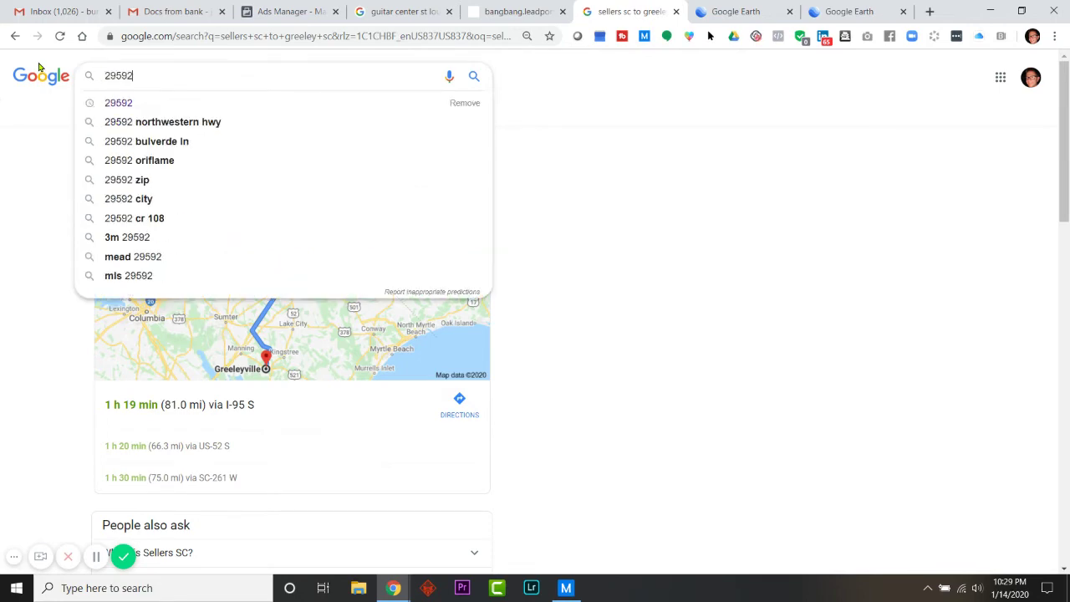
key(Return)
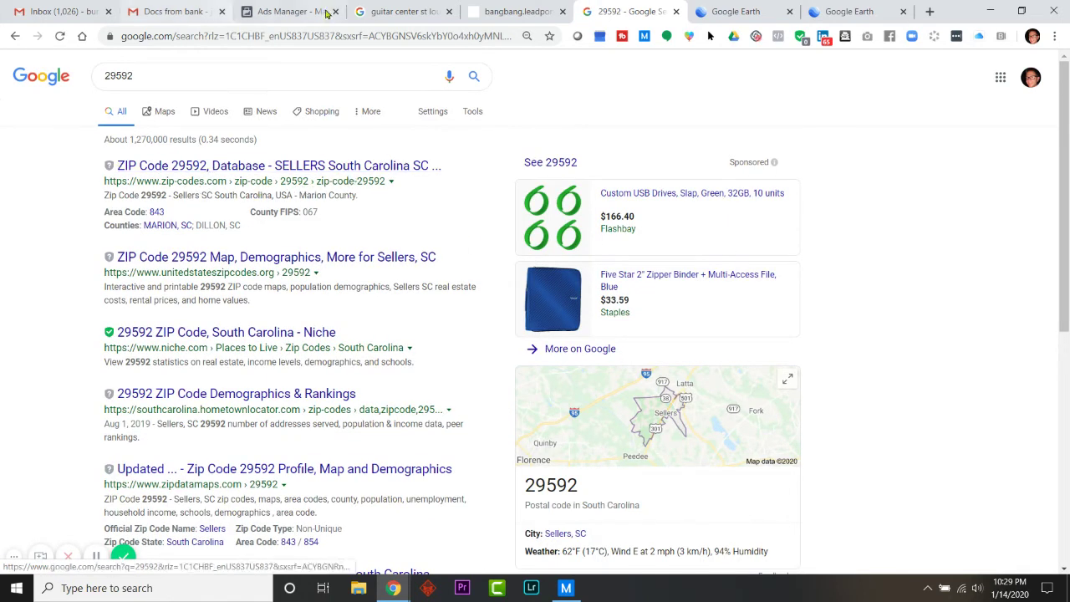
Search for postal code 29440 to identify its town
double_click(118, 75)
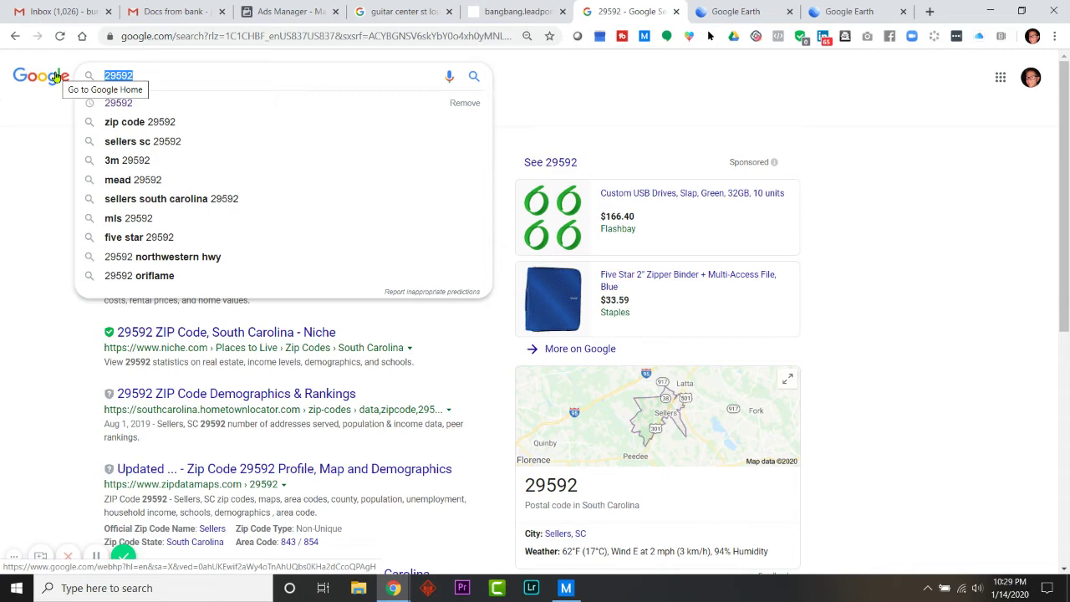
text(29440)
key(Return)
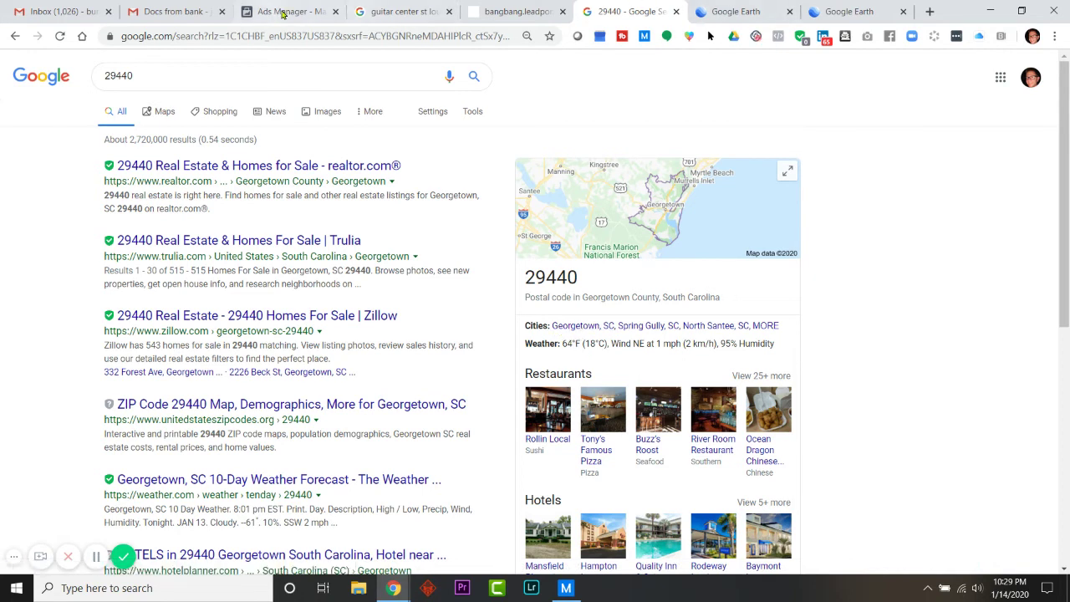
Look up the driving distance with the search "georgetown sc to sellers sc"
drag(163, 75, 2, 71)
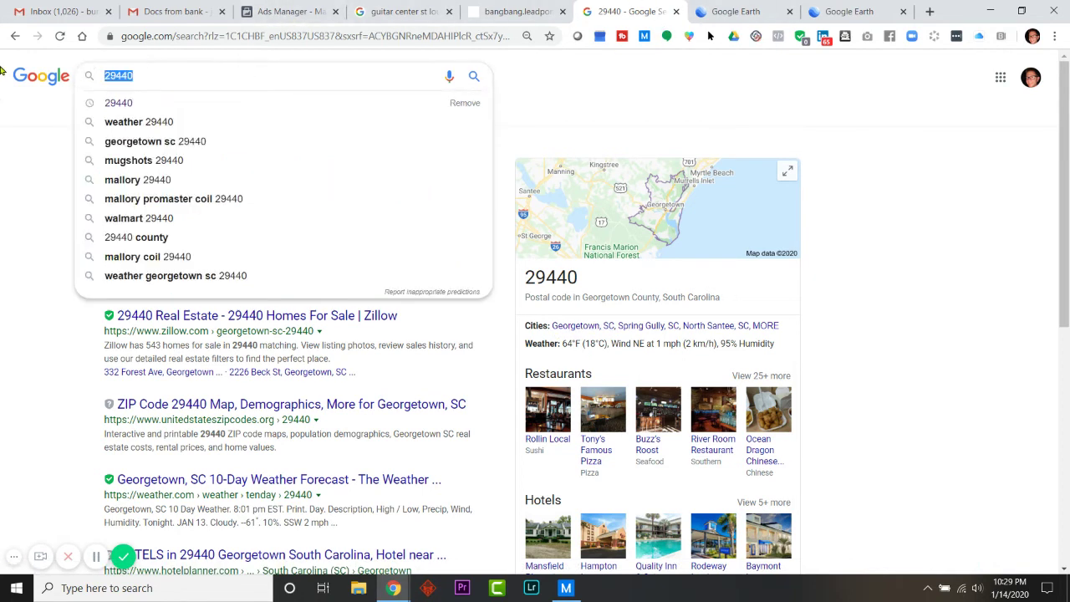
text(george)
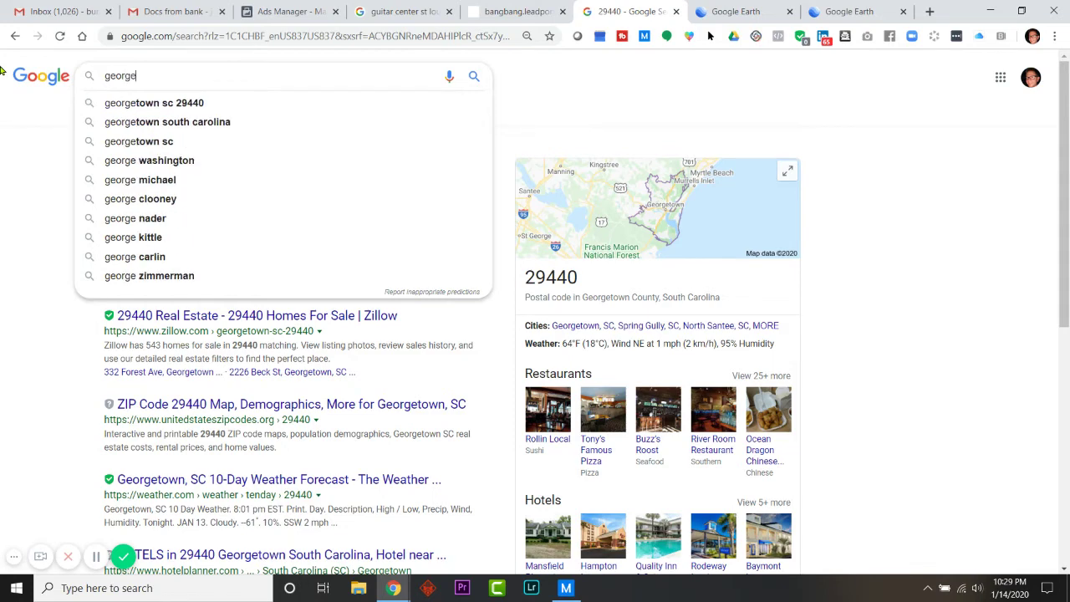
text(town sc to)
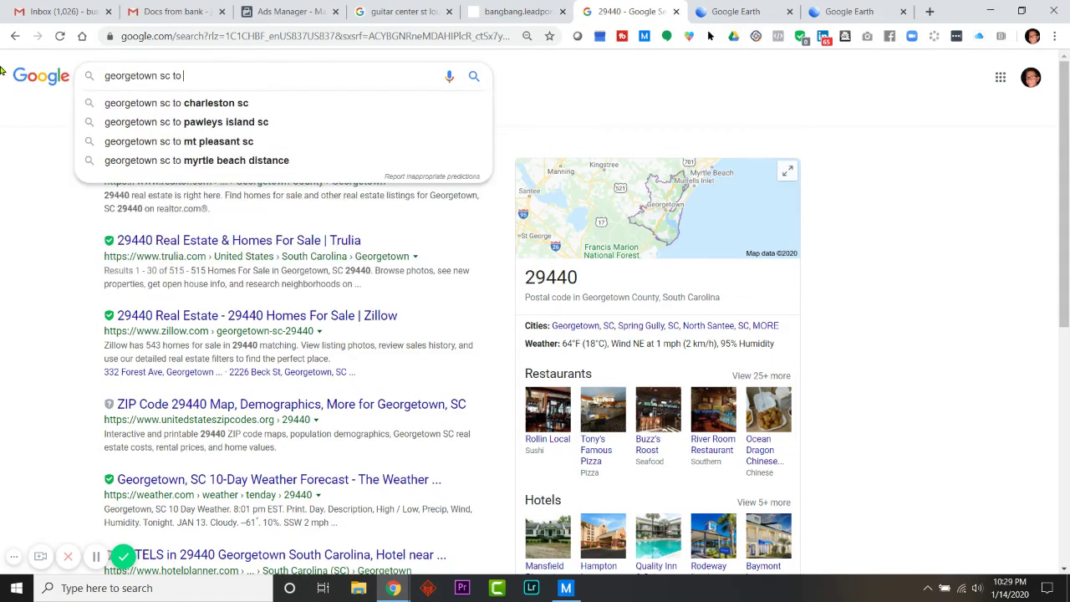
text(seller)
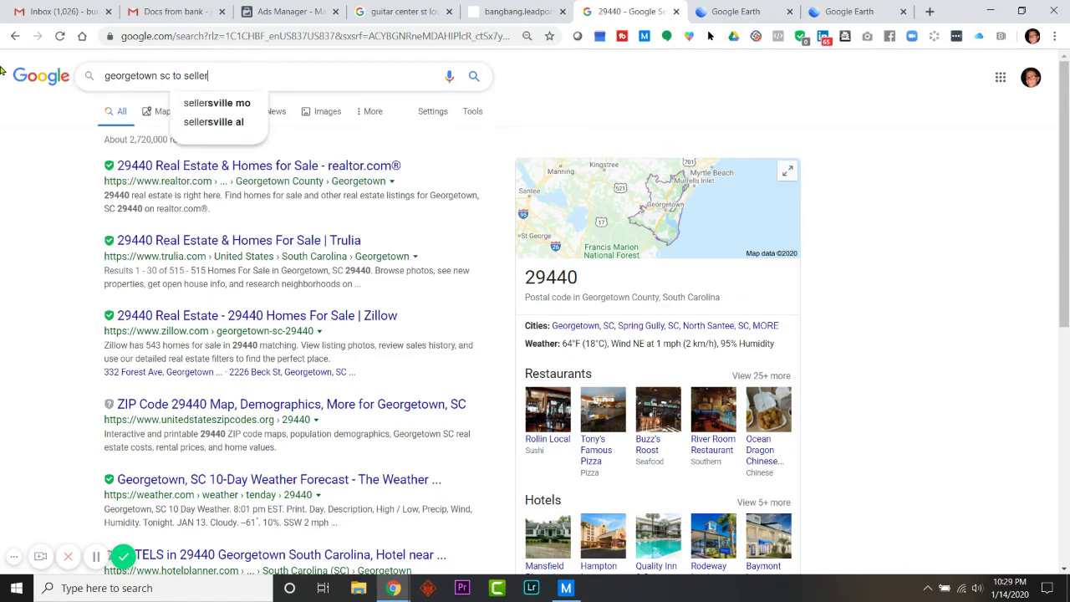
text(s sc)
key(Return)
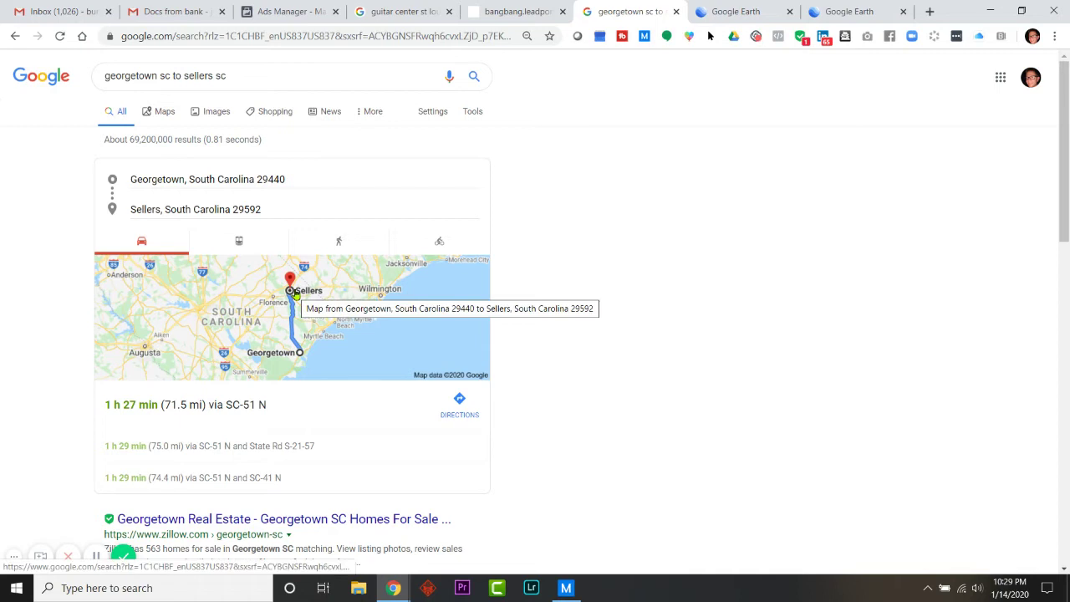
click(288, 289)
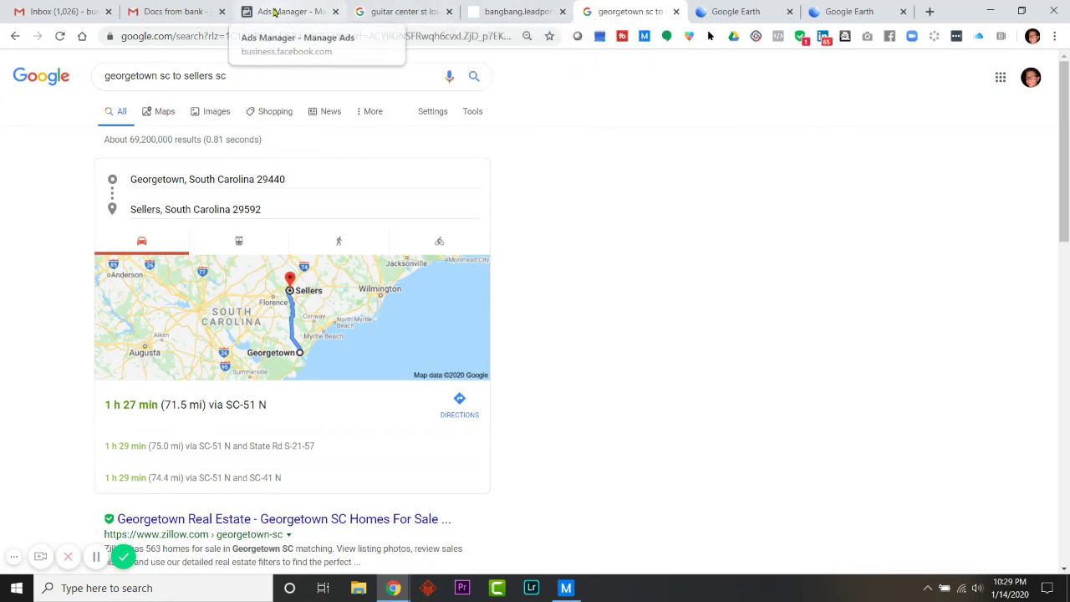
Return to Ads Manager and remove postal codes 29592 and 29440 from the audience locations
click(276, 10)
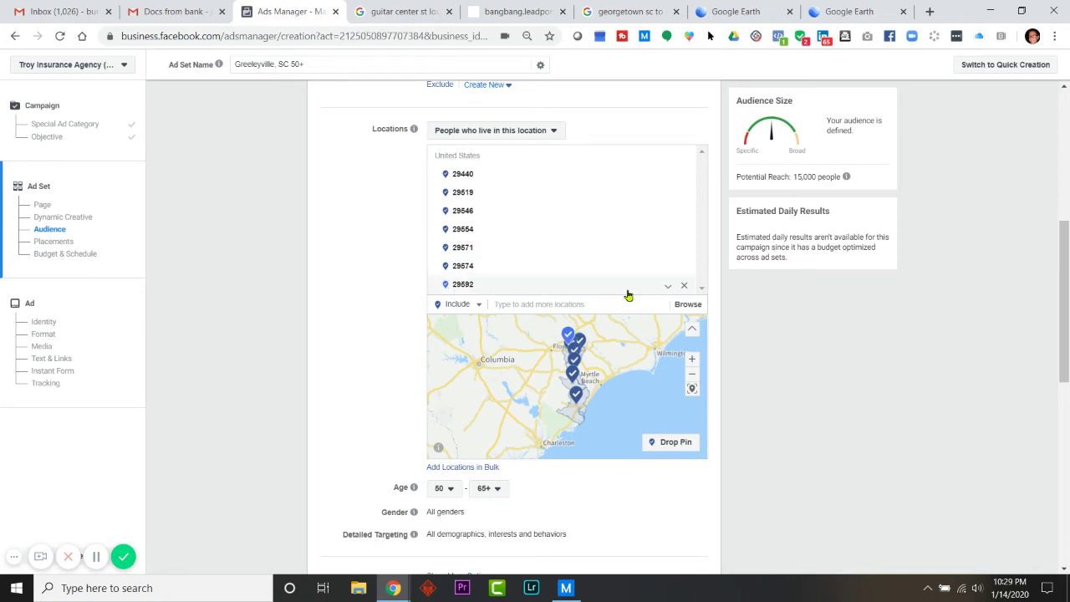
click(684, 288)
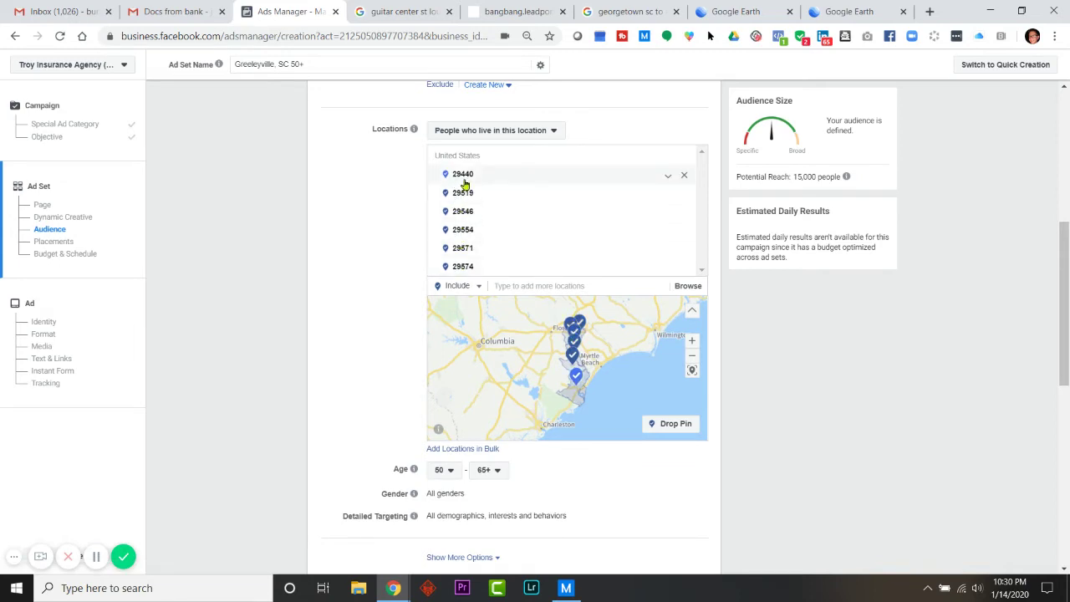
click(684, 178)
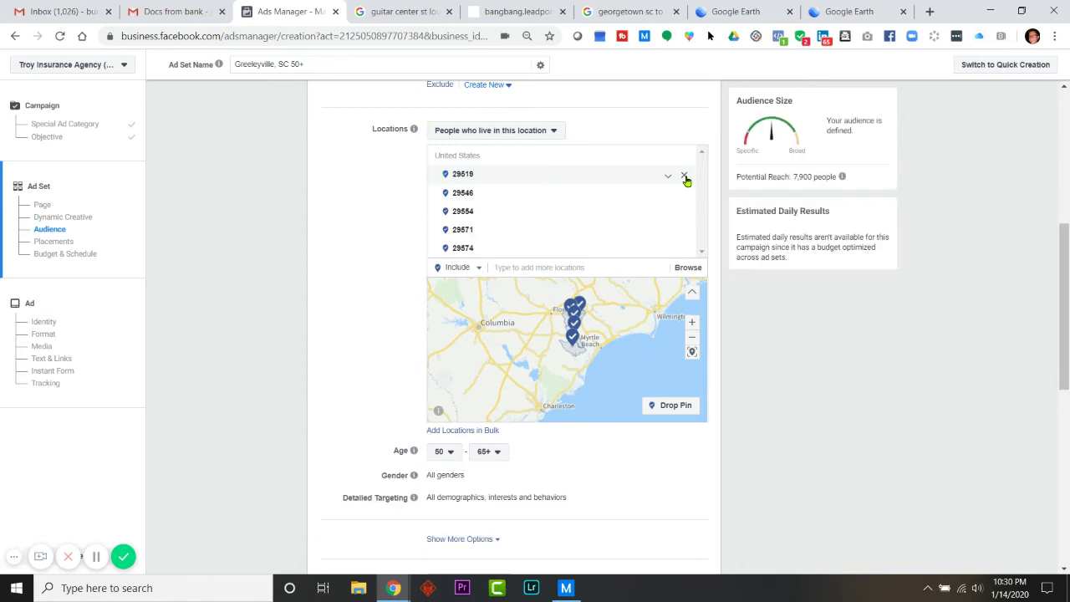
Add postal code 29592, Sellers, South Carolina, back to the included locations and check the coverage on the map
click(531, 269)
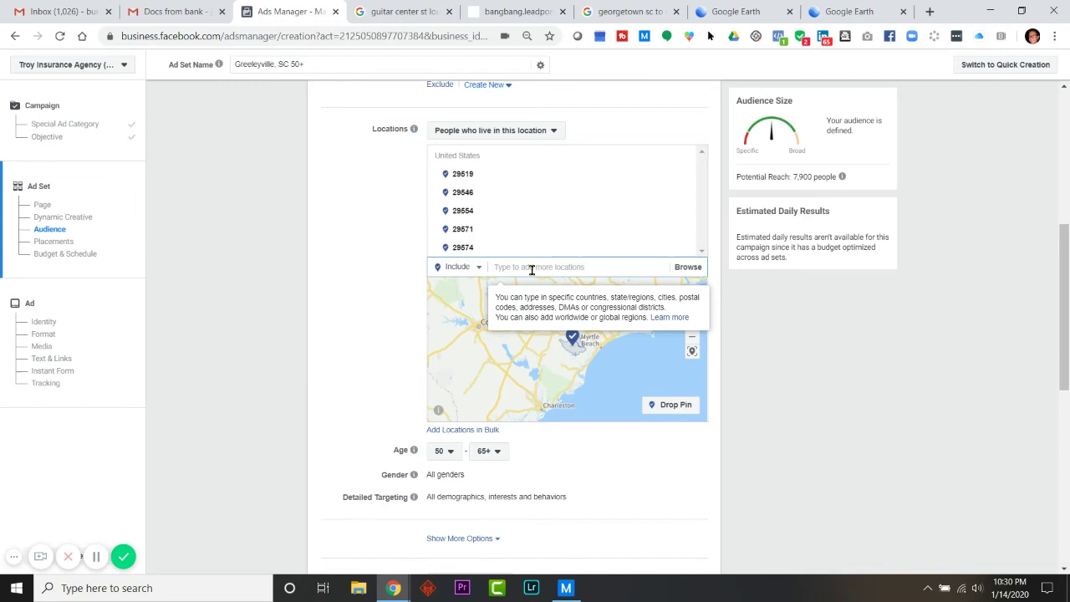
text(29592)
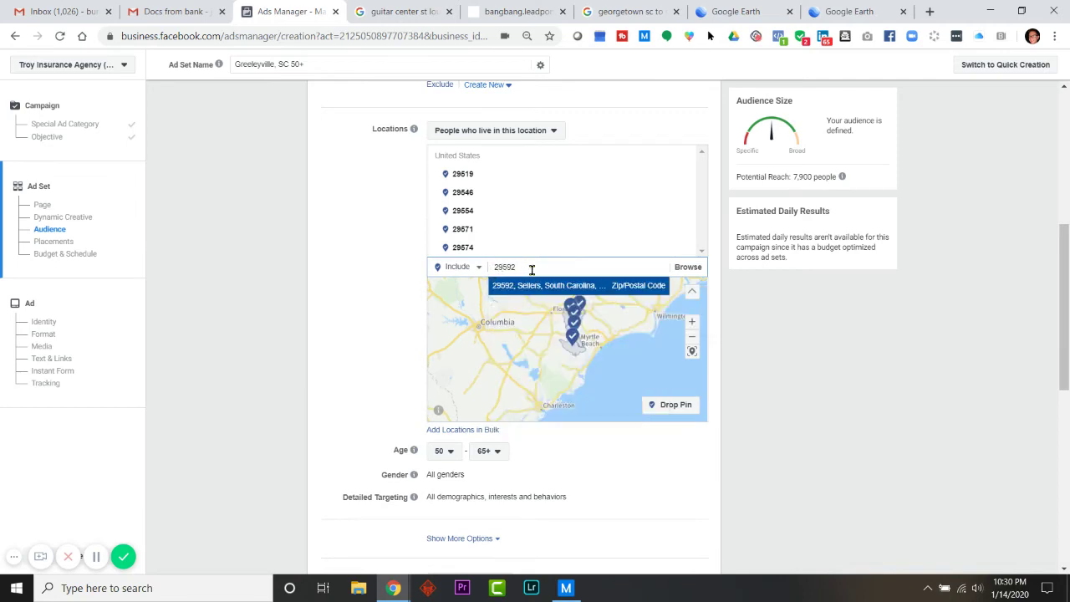
key(Return)
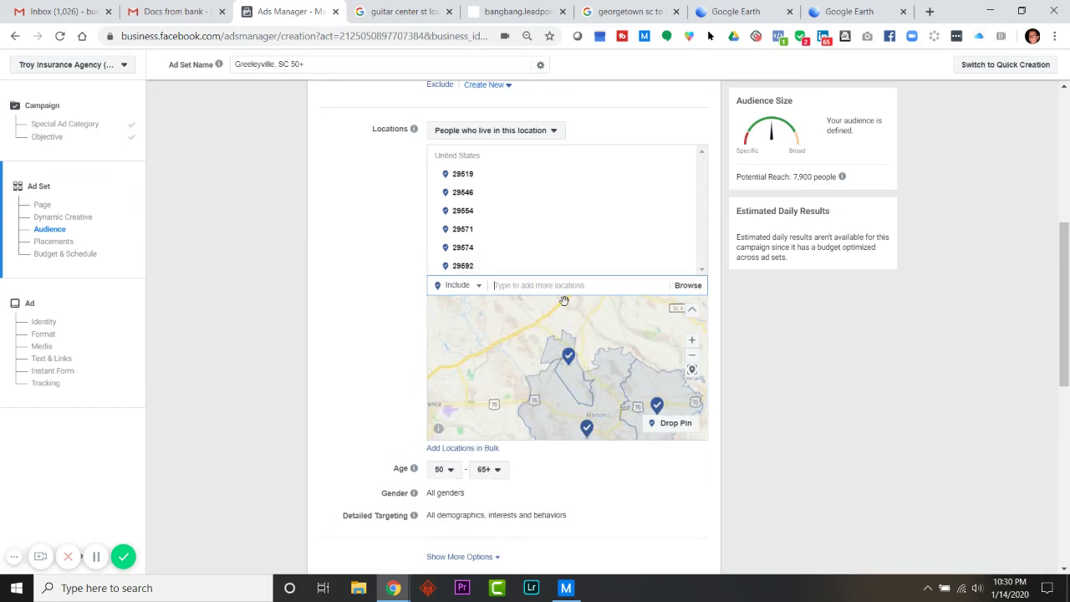
scroll(593, 347, down, 2)
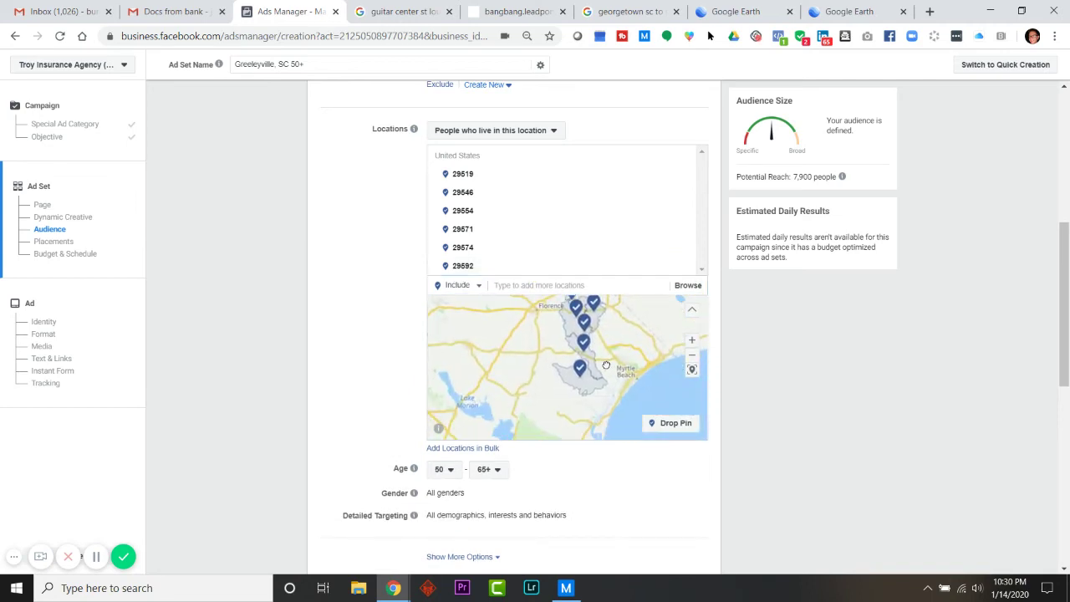
drag(587, 367, 575, 400)
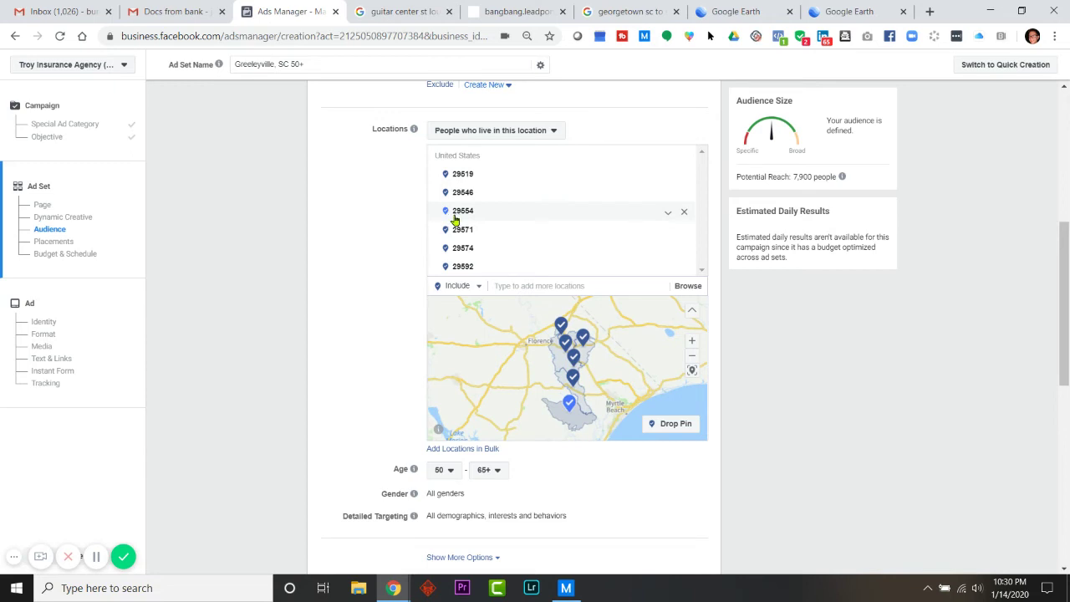
Switch to the Google search tab and search for postal code 29554 to identify its towns
click(631, 12)
drag(273, 81, 36, 87)
text(29554)
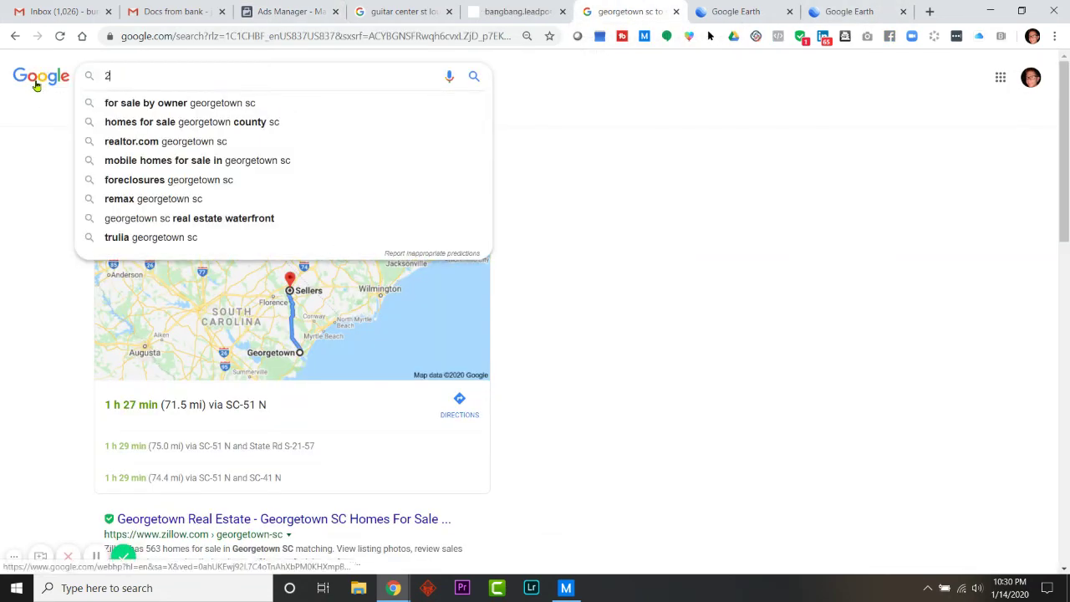
key(Return)
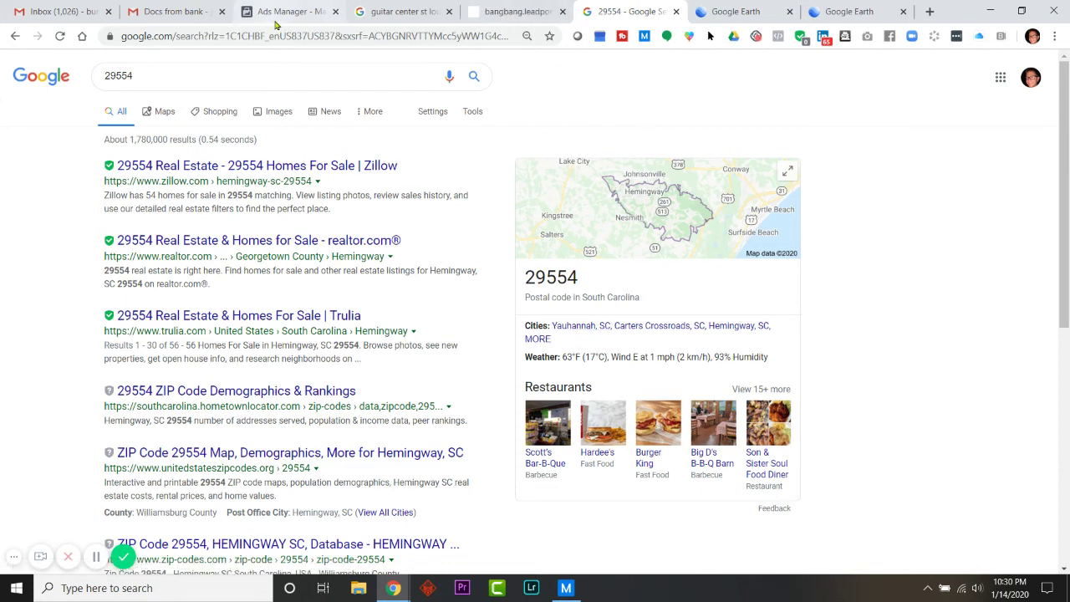
Replace the search query with "yauhannah sc" as the starting point for a distance lookup, without running the search
double_click(118, 76)
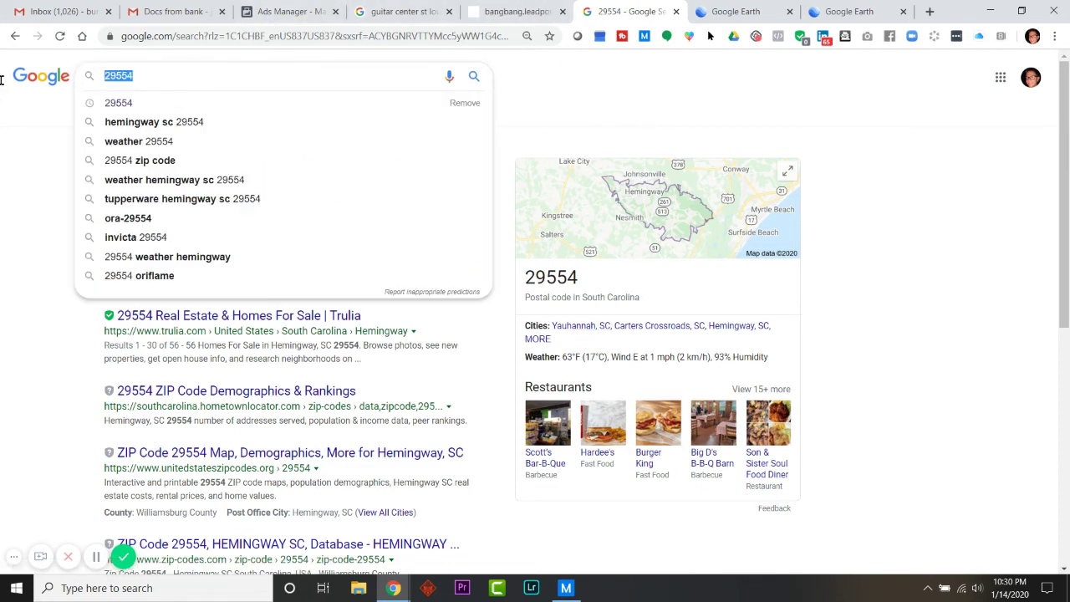
text(yau)
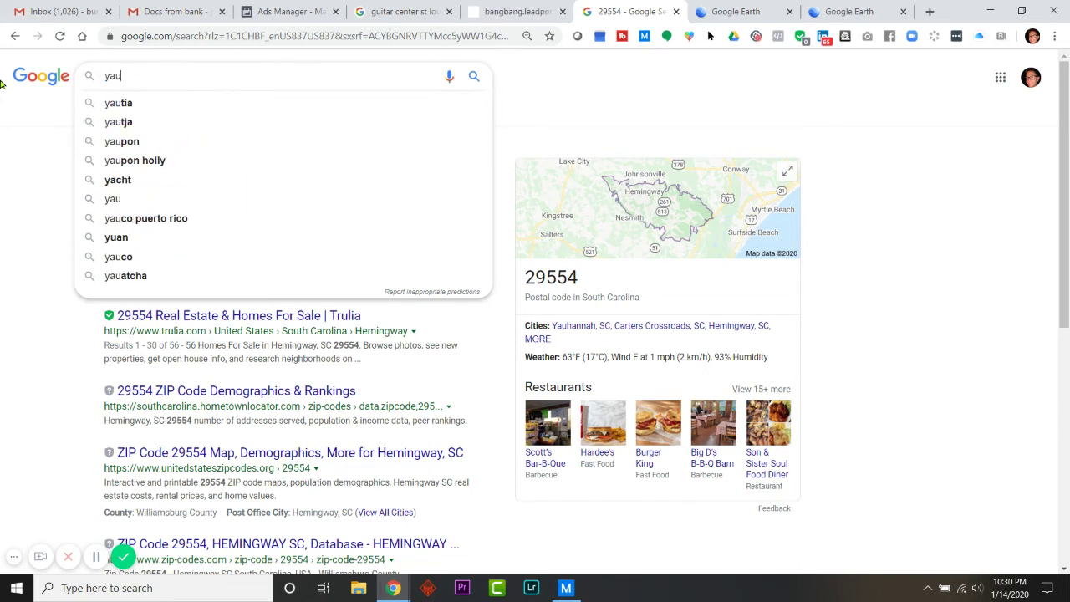
text(hannah )
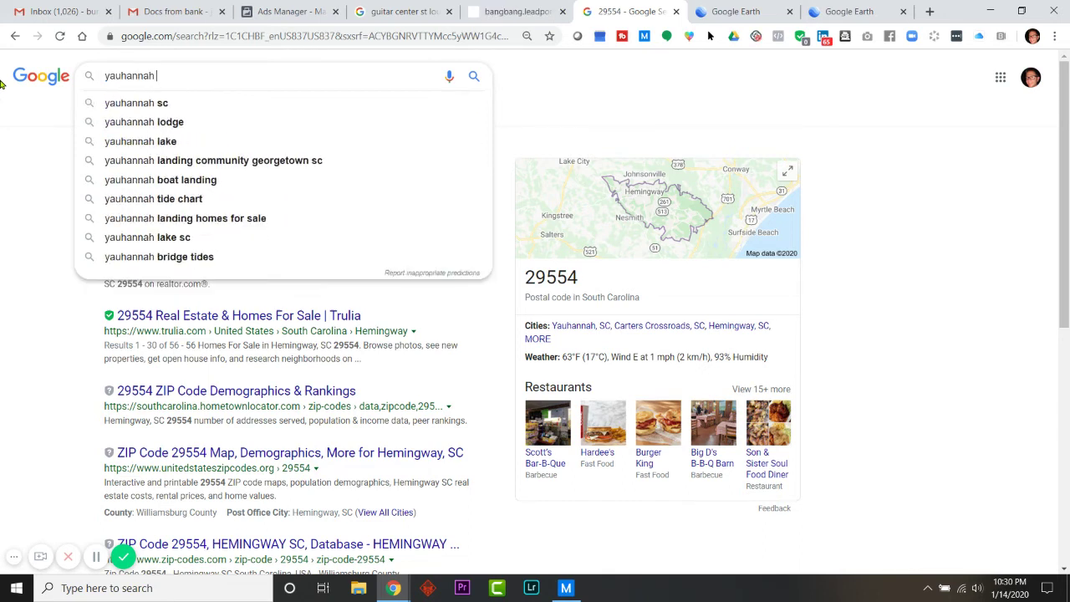
text(sc to )
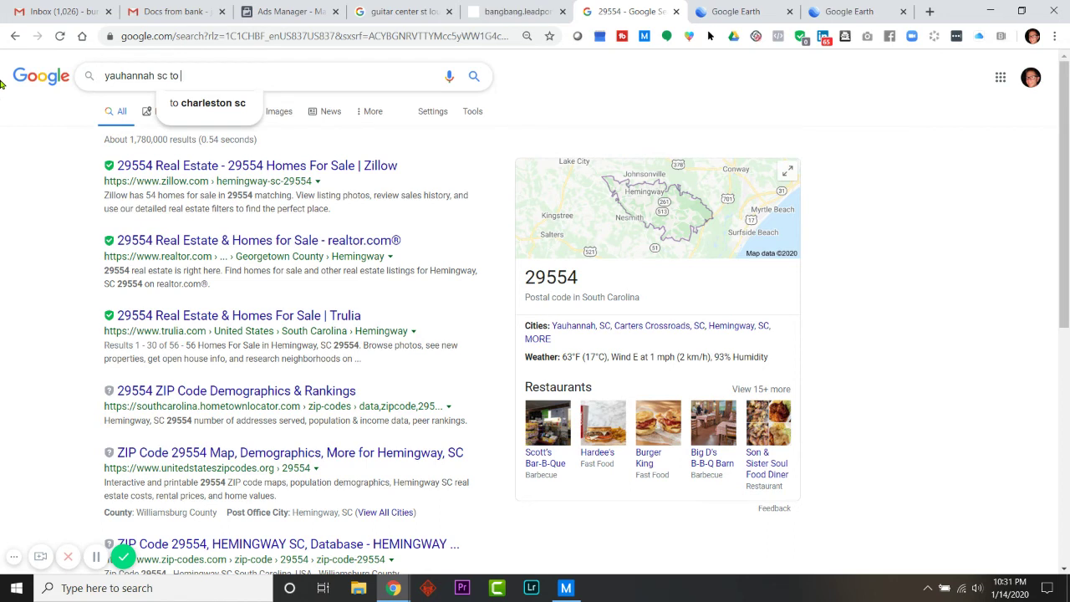
text(s)
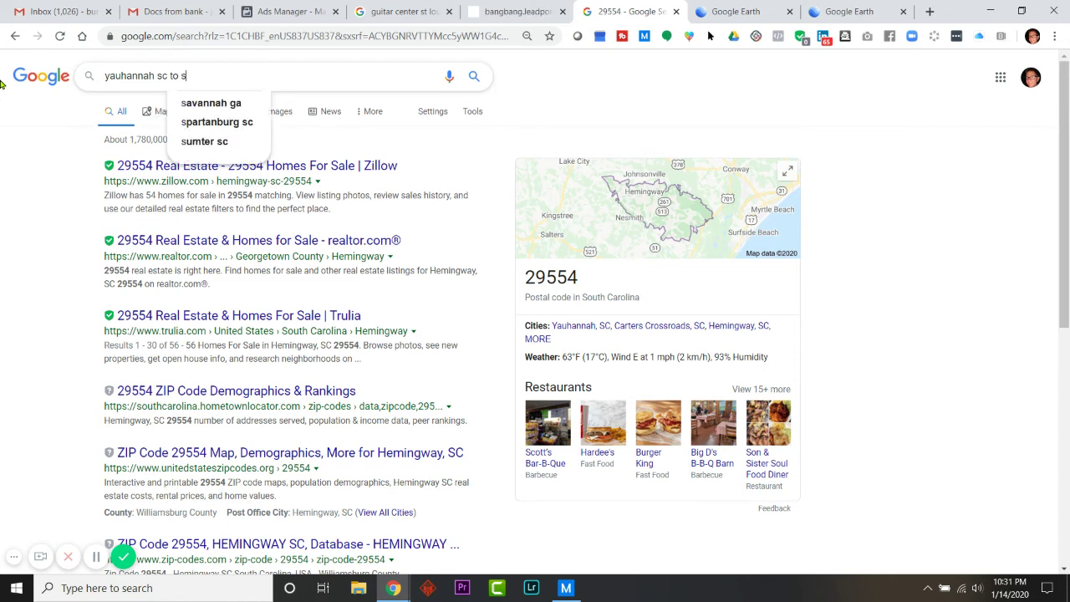
key(BackSpace)
key(BackSpace)
key(BackSpace)
key(BackSpace)
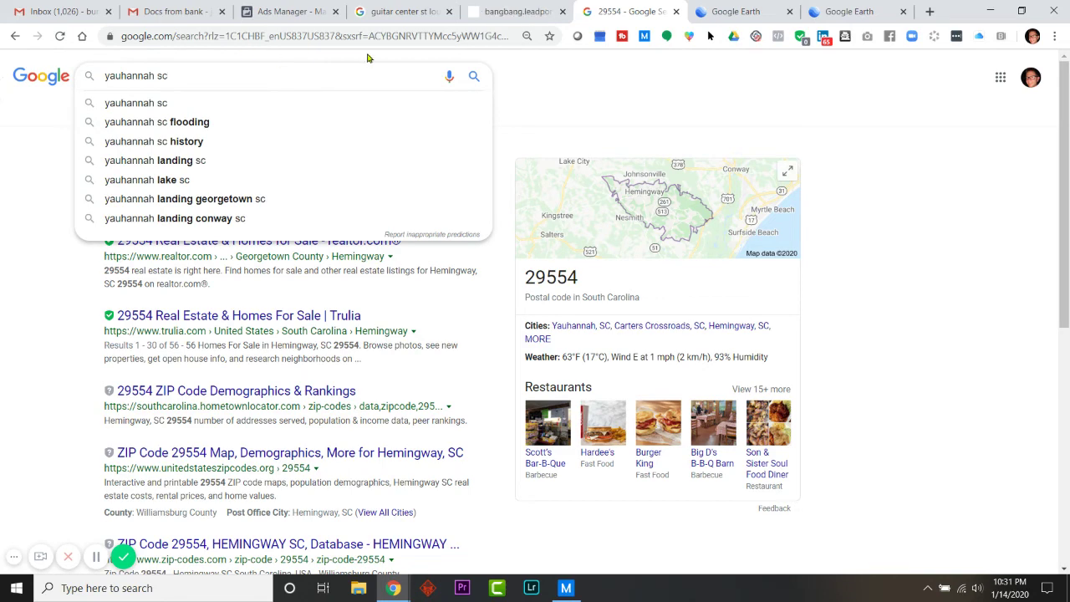
Check the audience's postal codes in Ads Manager, and search for 29592 in a new browser tab to identify its town
click(308, 11)
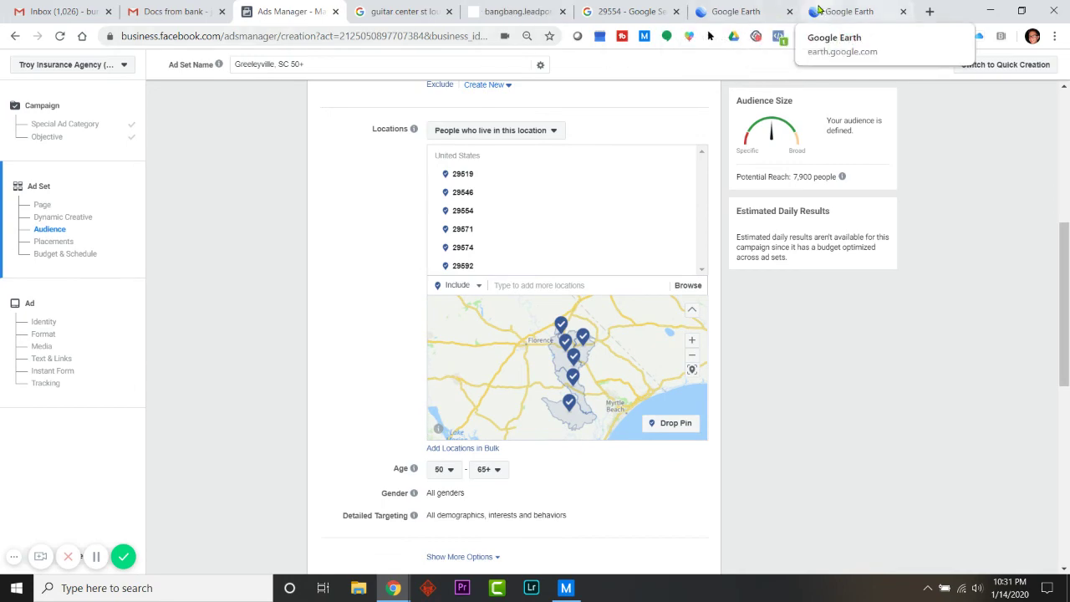
click(617, 13)
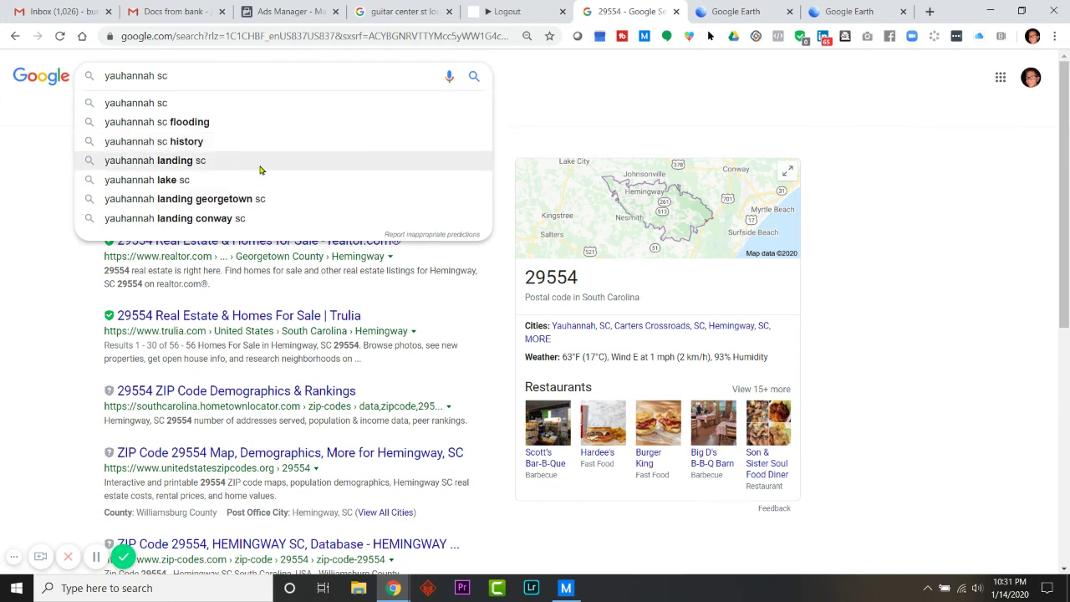
click(930, 11)
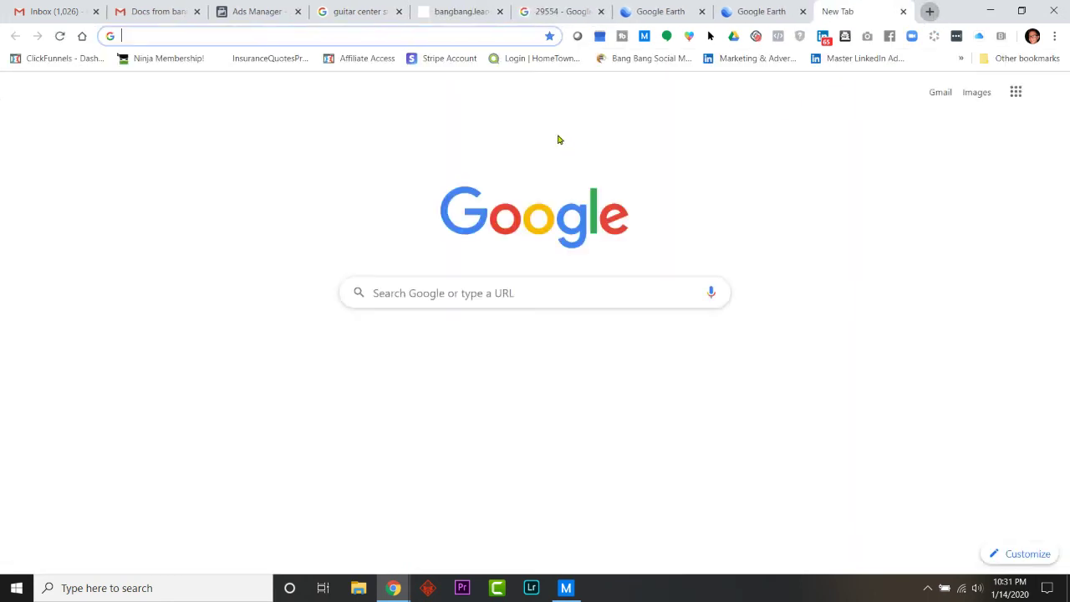
click(516, 294)
text(29)
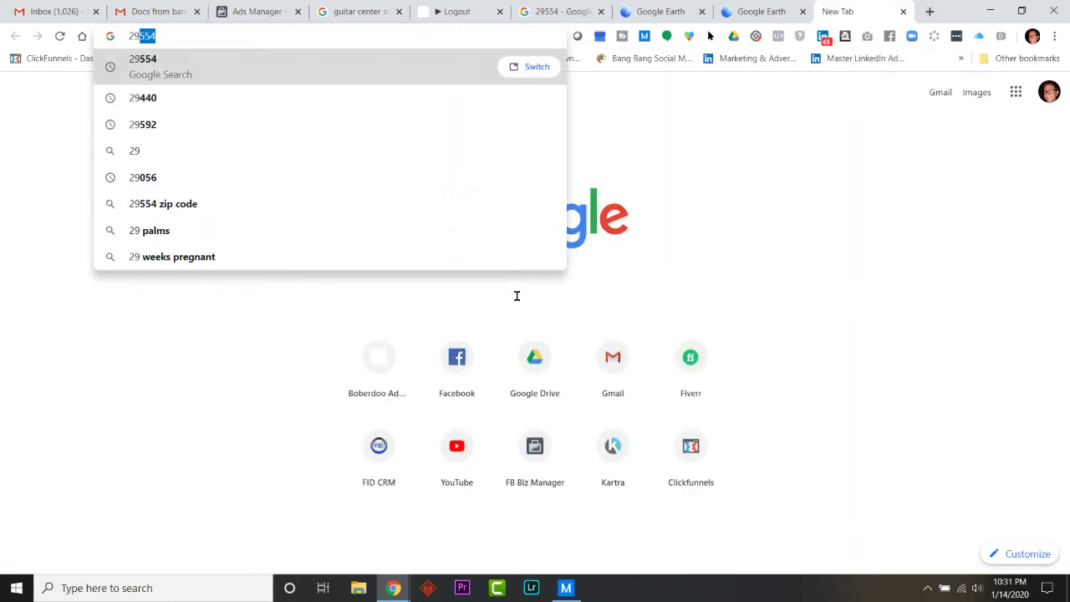
text(592)
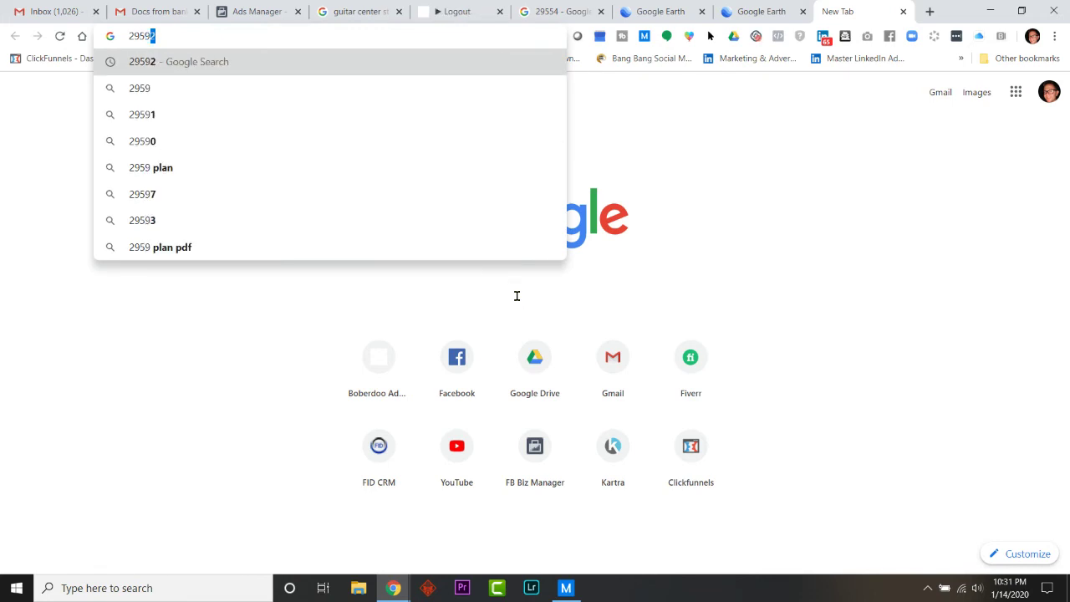
key(Return)
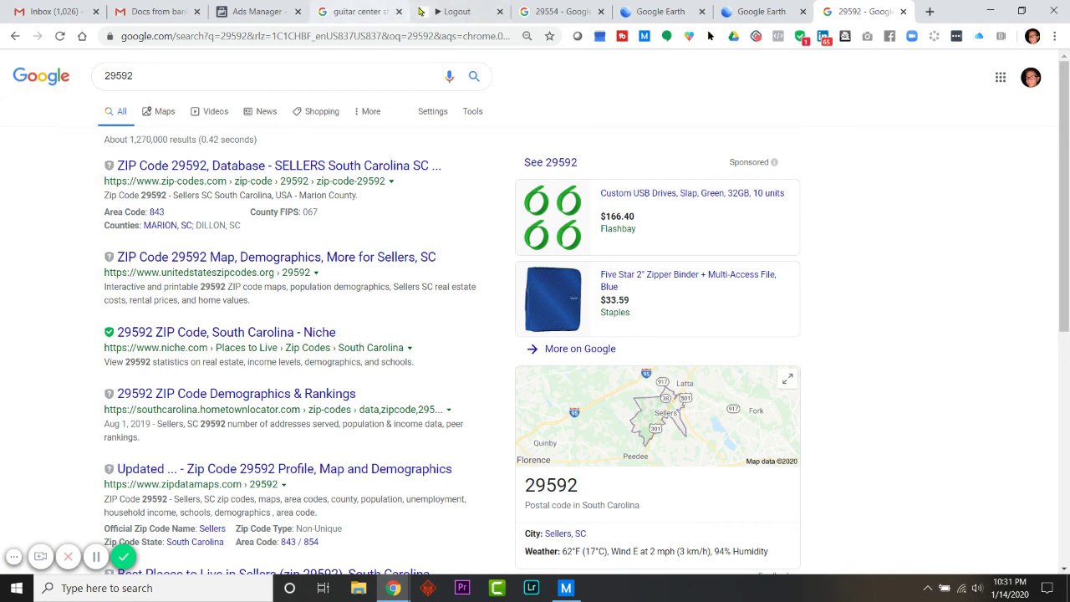
Return to the unfinished Yauhannah query and look up the driving distance with the search "yauhannah sc to sellers sc"
click(560, 18)
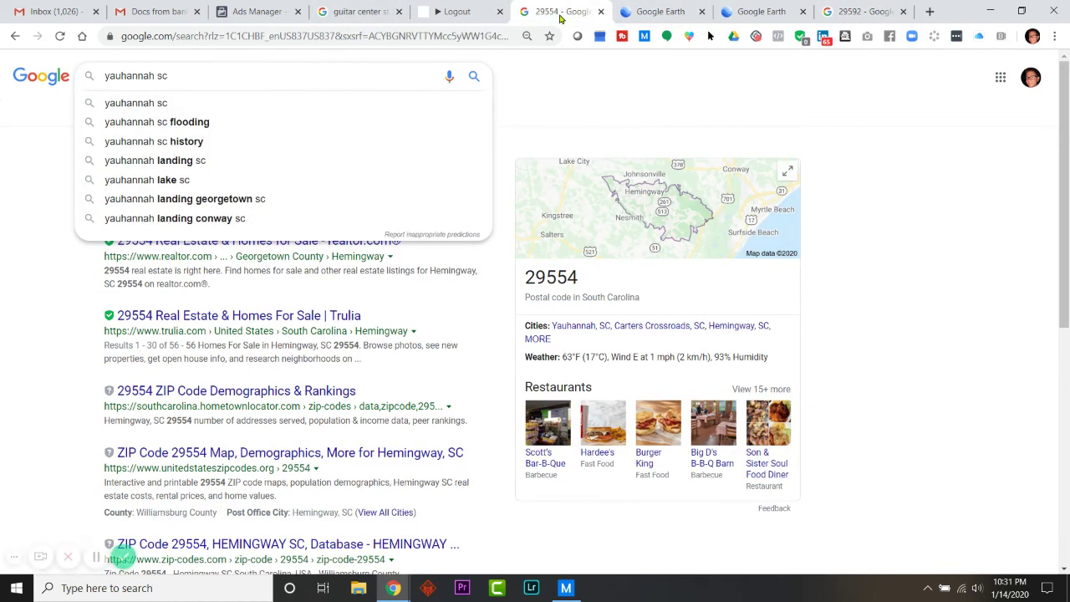
text(to sellers sc)
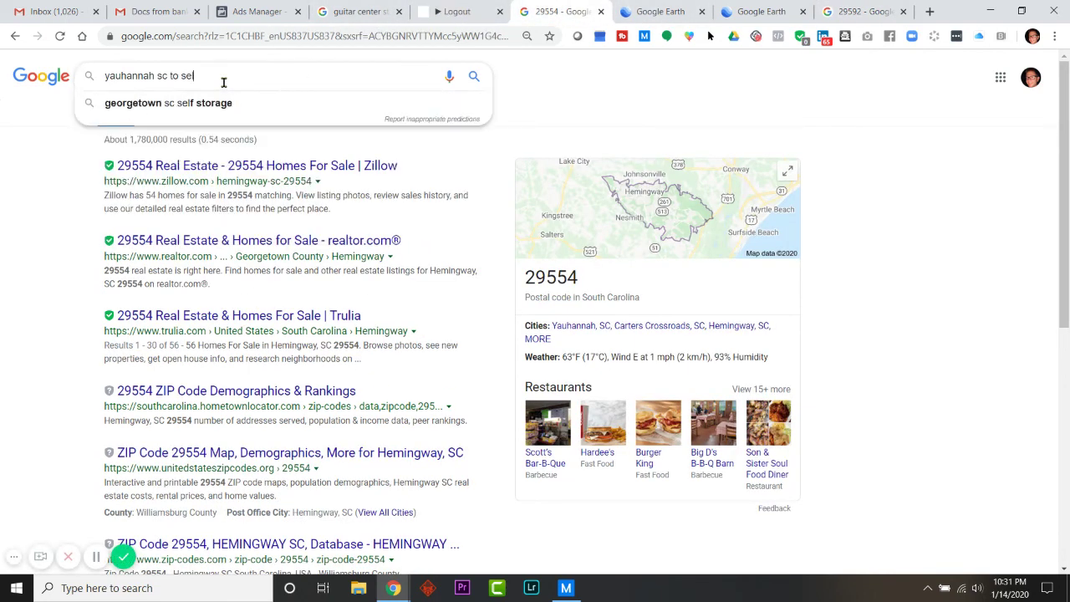
key(Return)
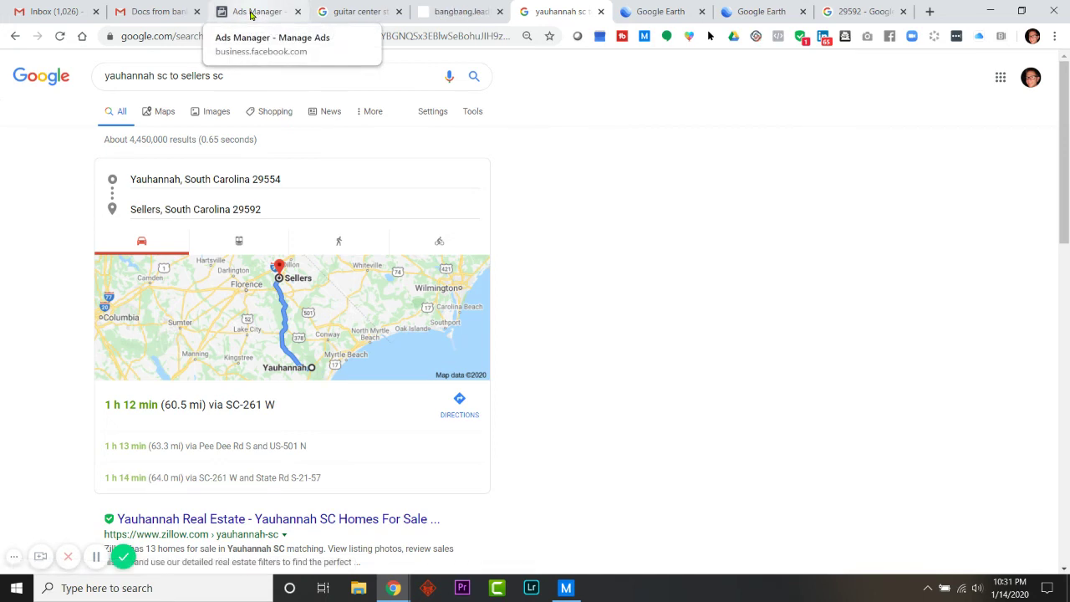
Return to Ads Manager and remove postal code 29554 from the audience locations
click(251, 14)
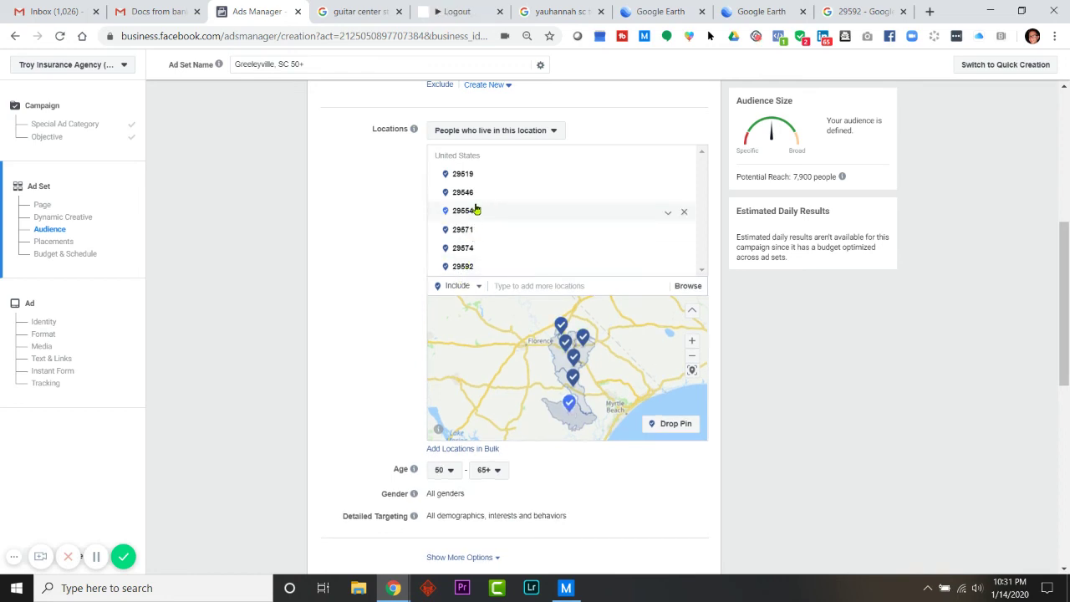
click(684, 215)
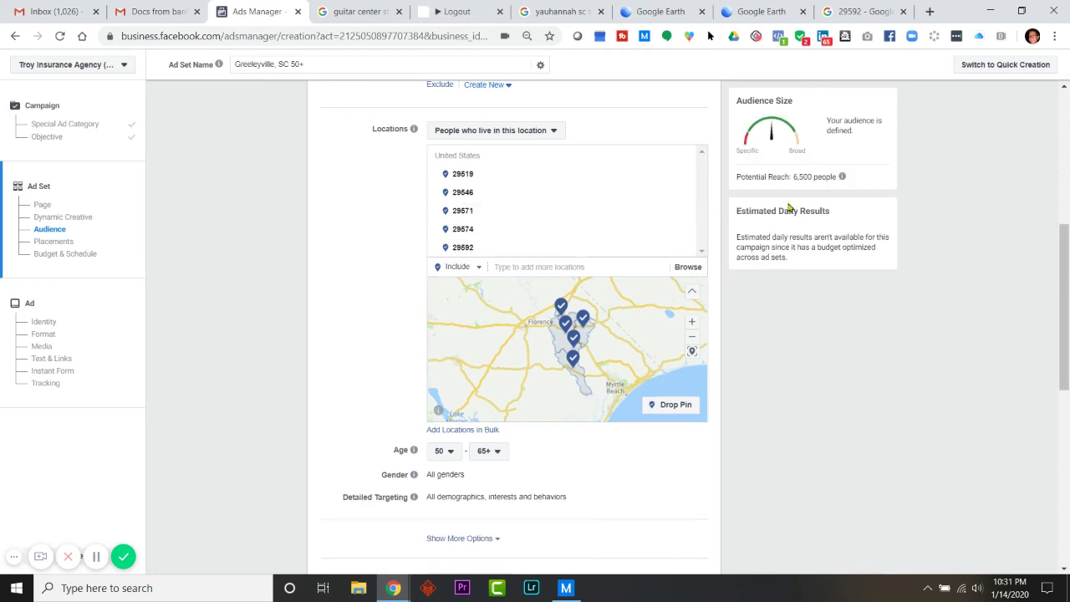